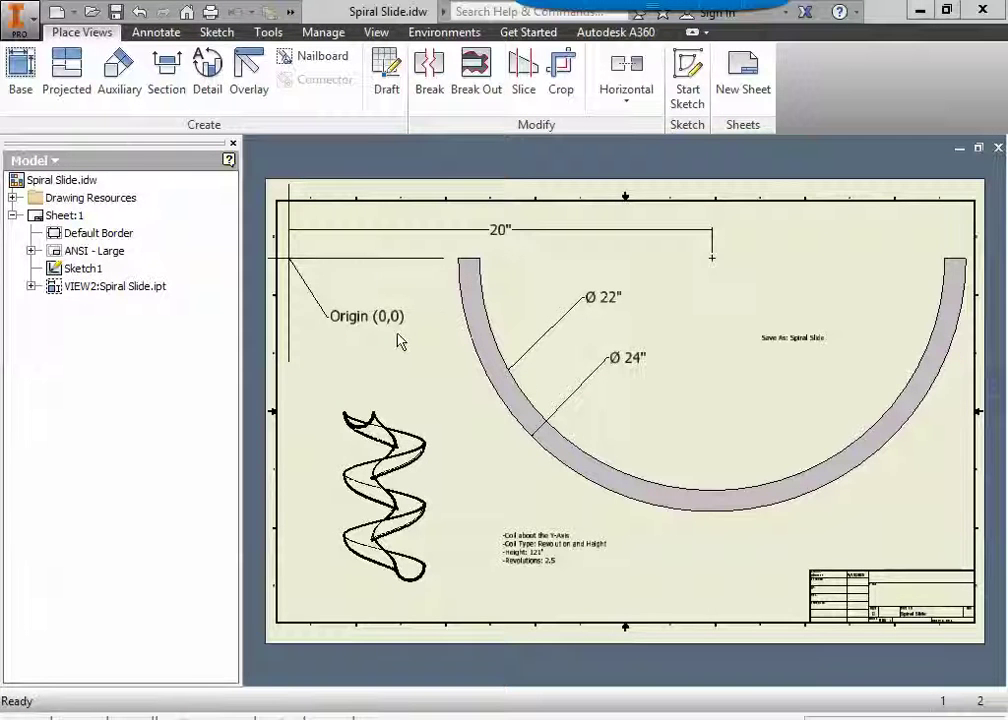
Step: Create a new part from the Standard.ipt template and start a 2D sketch on the front (XY) plane
{"action": "scroll", "coordinate": [800, 338], "scroll_direction": "down", "scroll_amount": 5}
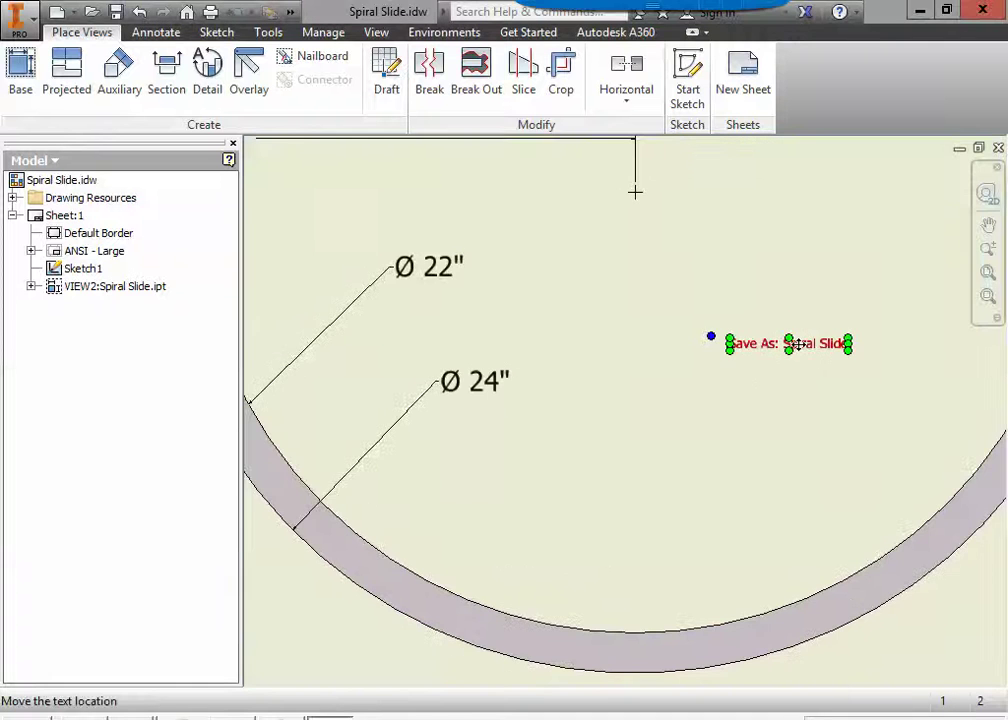
{"action": "scroll", "coordinate": [792, 383], "scroll_direction": "up", "scroll_amount": 3}
{"action": "scroll", "coordinate": [793, 405], "scroll_direction": "up", "scroll_amount": 5}
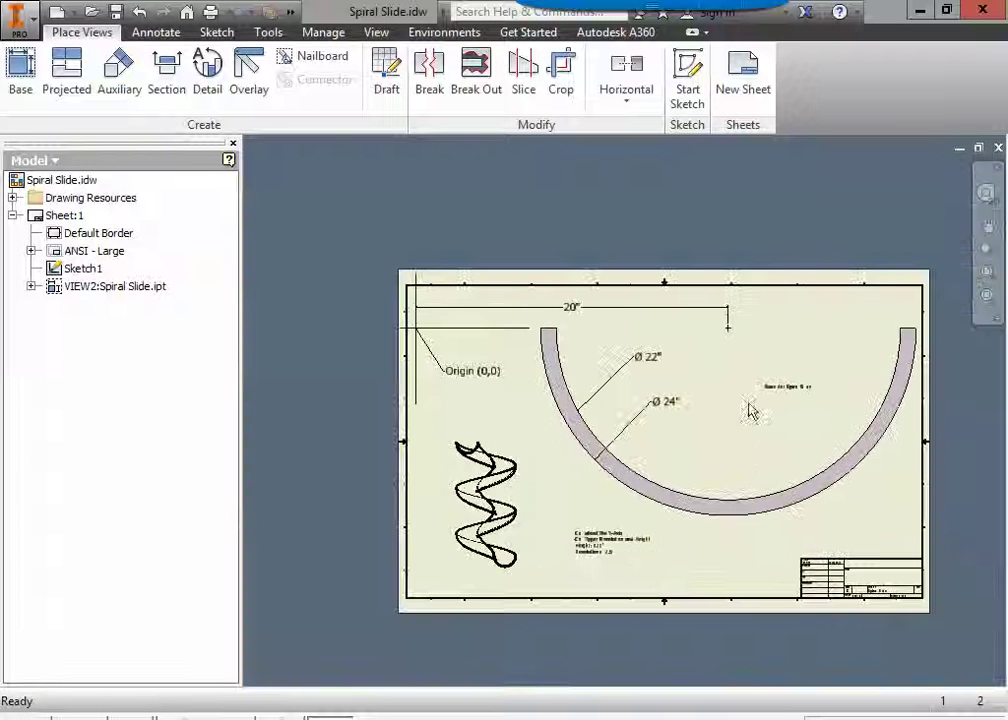
{"action": "mouse_move", "coordinate": [691, 423]}
{"action": "middle_mouse_down"}
{"action": "mouse_move", "coordinate": [716, 432]}
{"action": "mouse_move", "coordinate": [692, 432]}
{"action": "middle_mouse_up"}
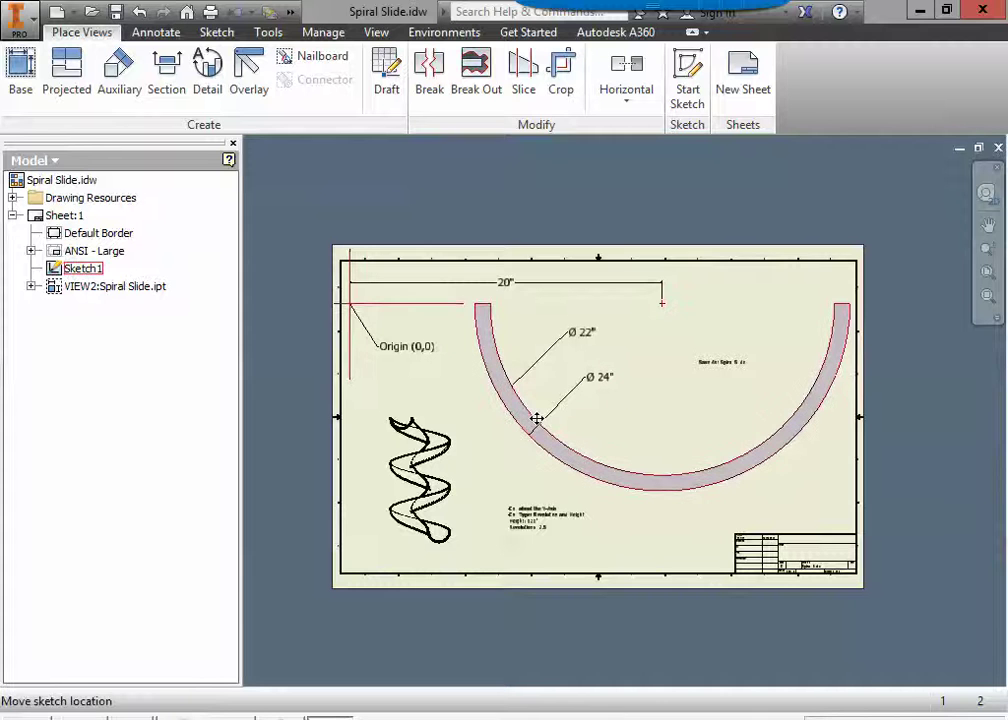
{"action": "left_click", "coordinate": [18, 17]}
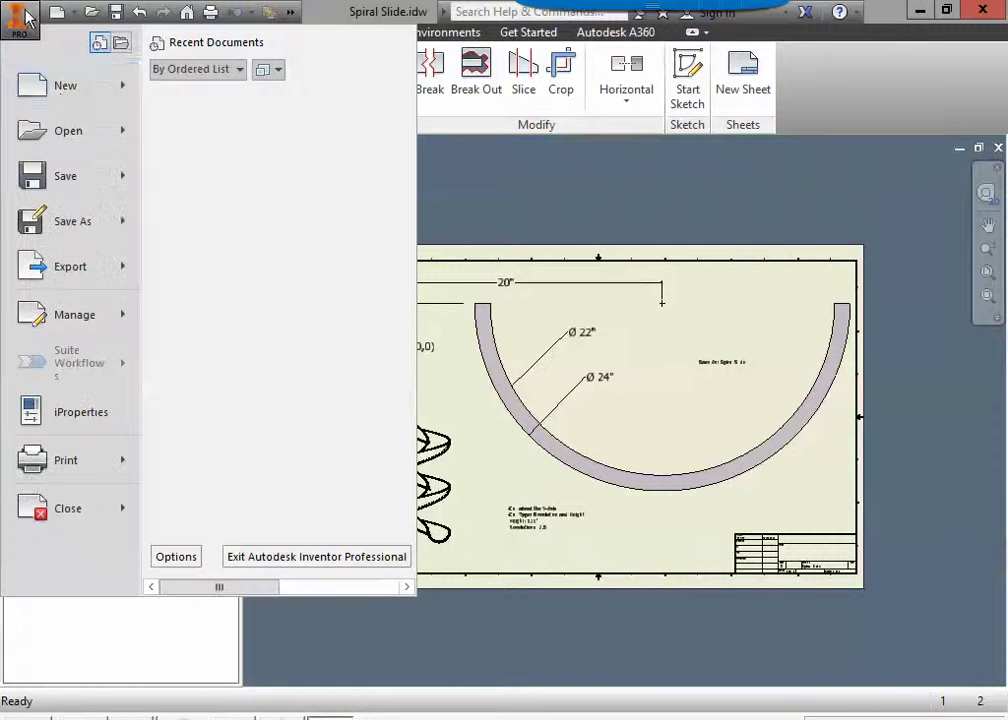
{"action": "left_click", "coordinate": [62, 92]}
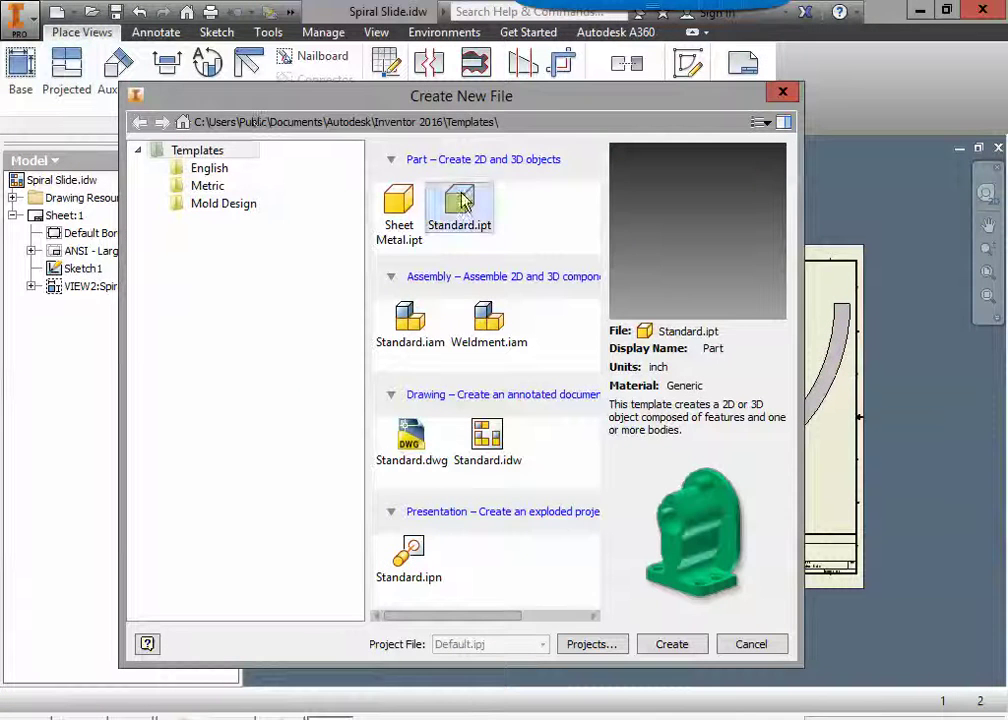
{"action": "double_click", "coordinate": [460, 205]}
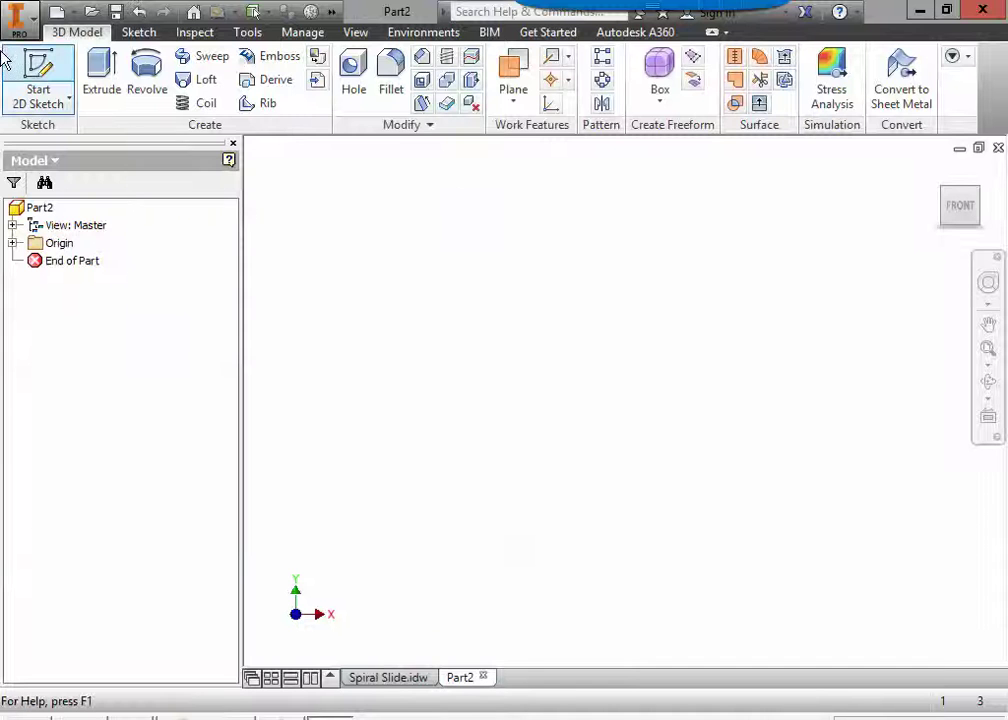
{"action": "left_click", "coordinate": [35, 65]}
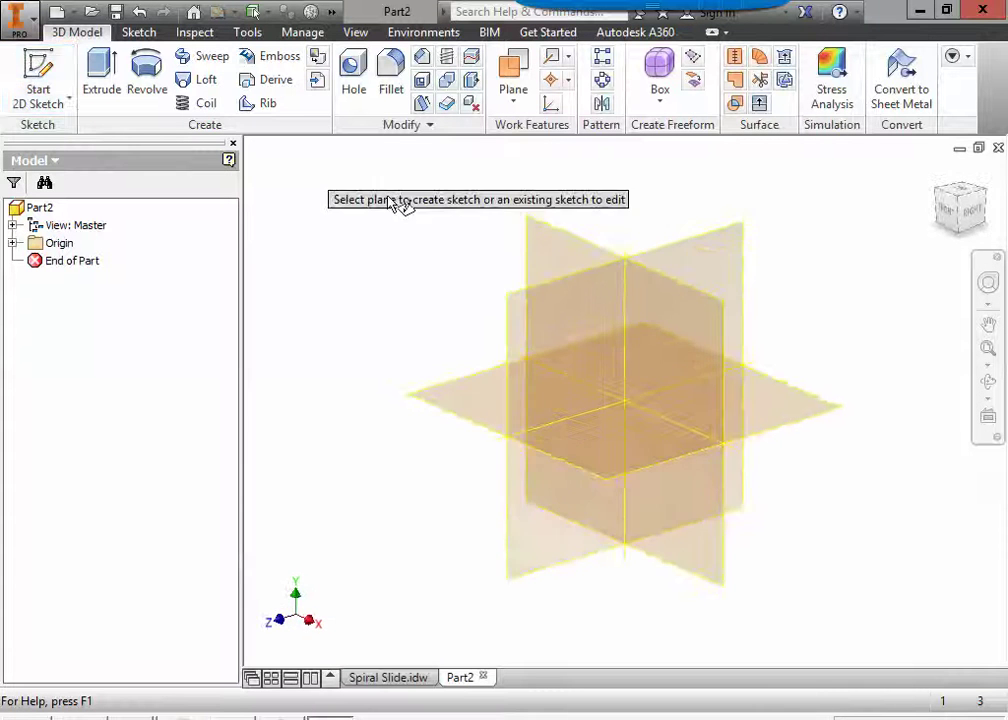
{"action": "left_click", "coordinate": [558, 258]}
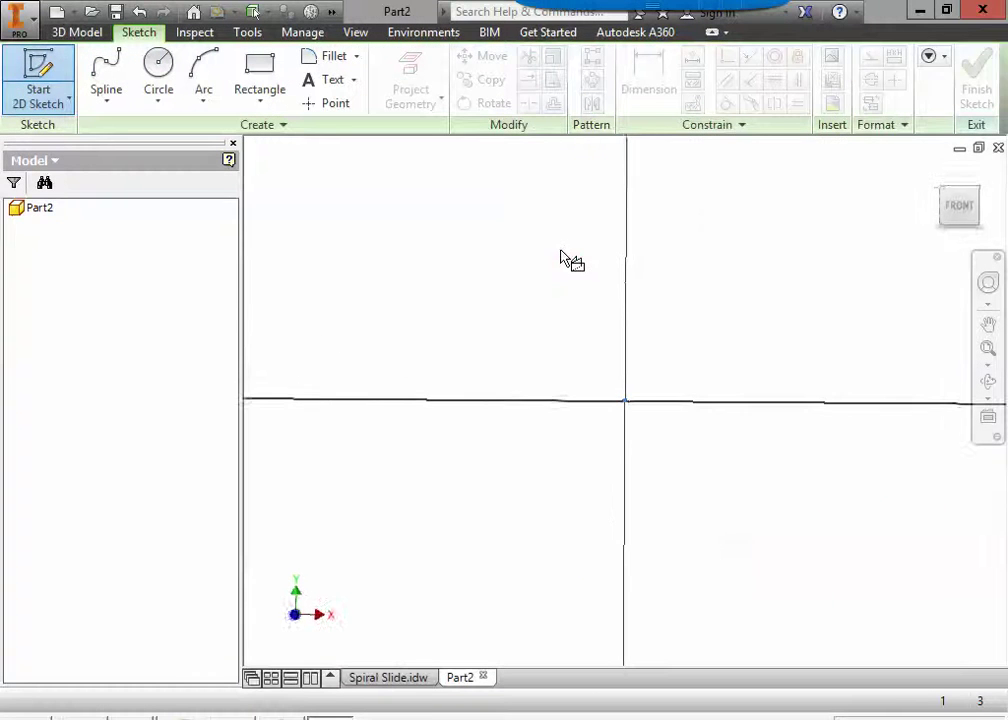
Step: Following the Spiral Slide drawing, draw a 20 in horizontal line from the origin along positive X and place its dimension above it
{"action": "left_click", "coordinate": [410, 678]}
{"action": "scroll", "coordinate": [630, 355], "scroll_direction": "up", "scroll_amount": 4}
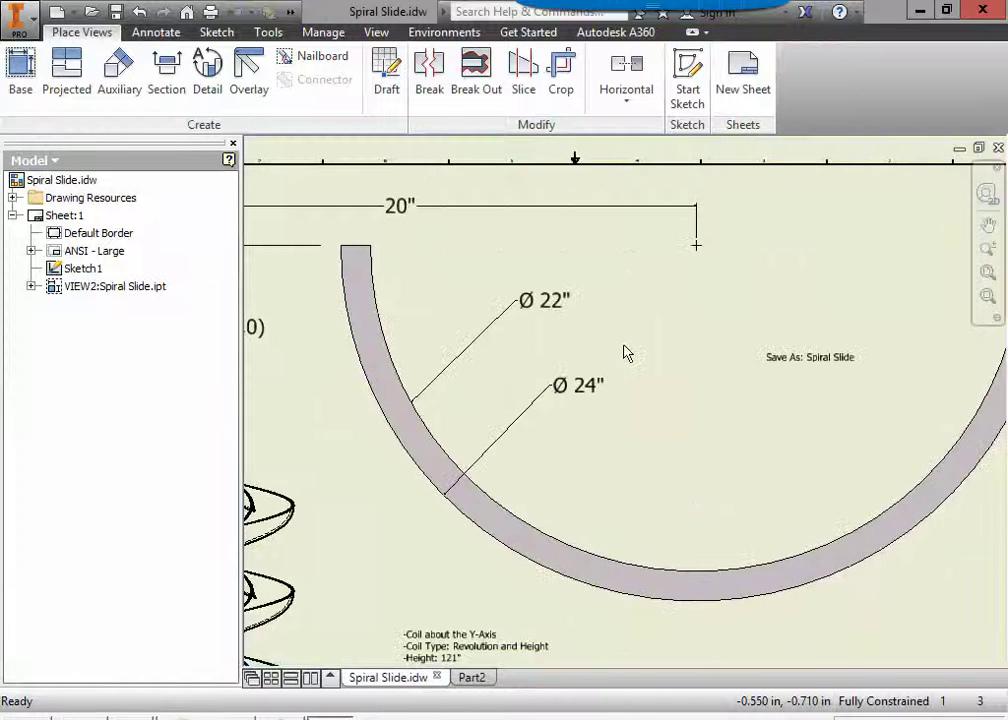
{"action": "scroll", "coordinate": [626, 350], "scroll_direction": "down", "scroll_amount": 3}
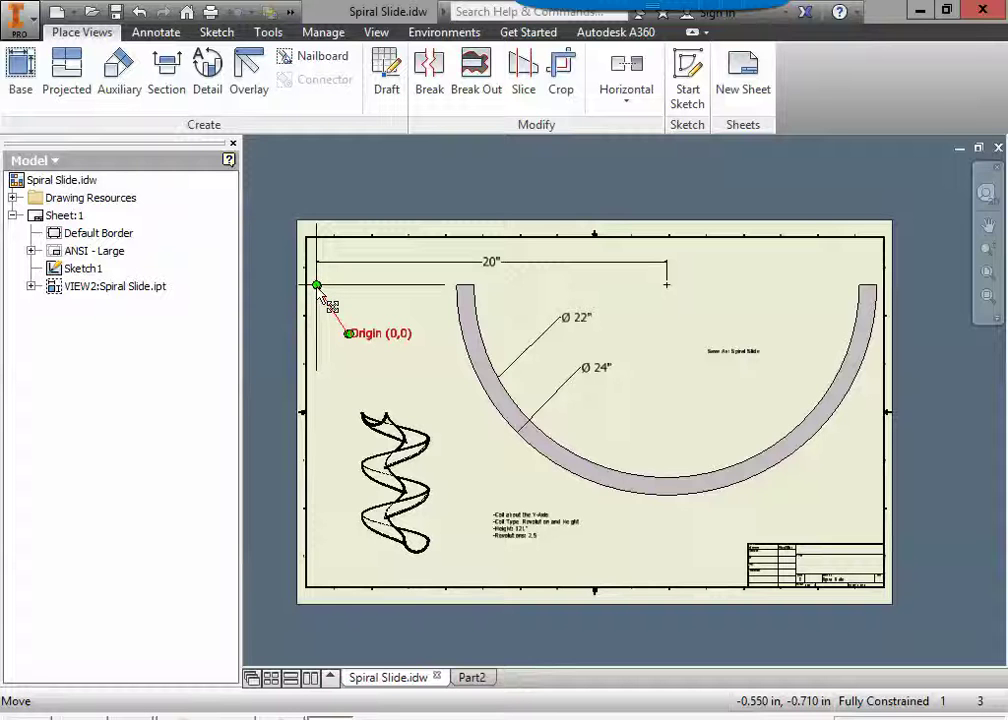
{"action": "mouse_move", "coordinate": [320, 295]}
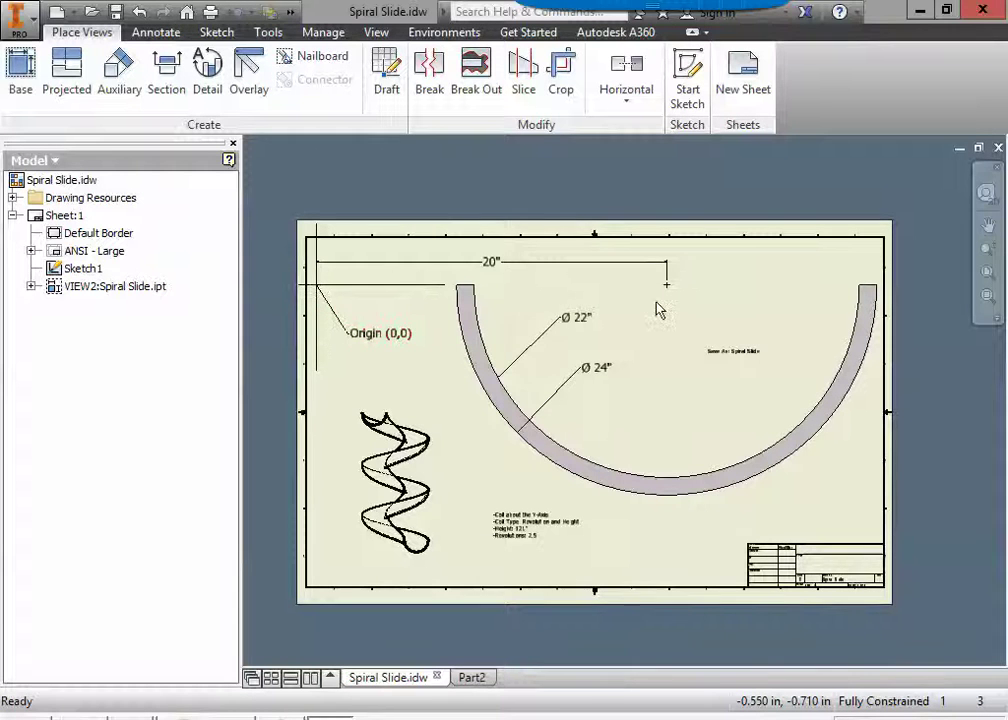
{"action": "left_click", "coordinate": [474, 679]}
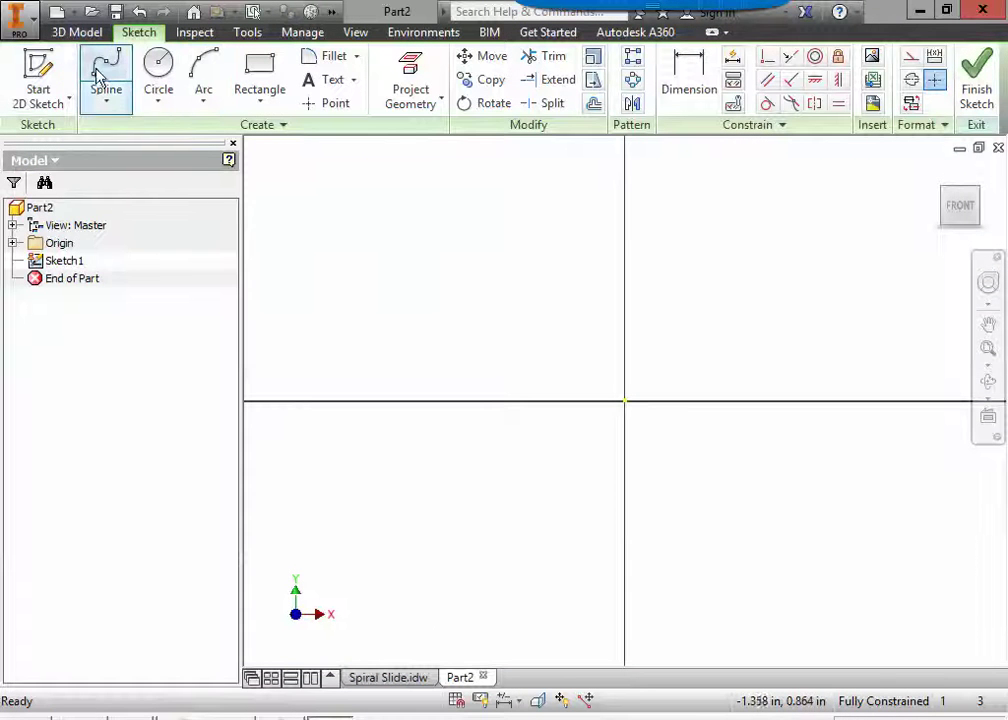
{"action": "left_click", "coordinate": [106, 103]}
{"action": "left_click", "coordinate": [117, 132]}
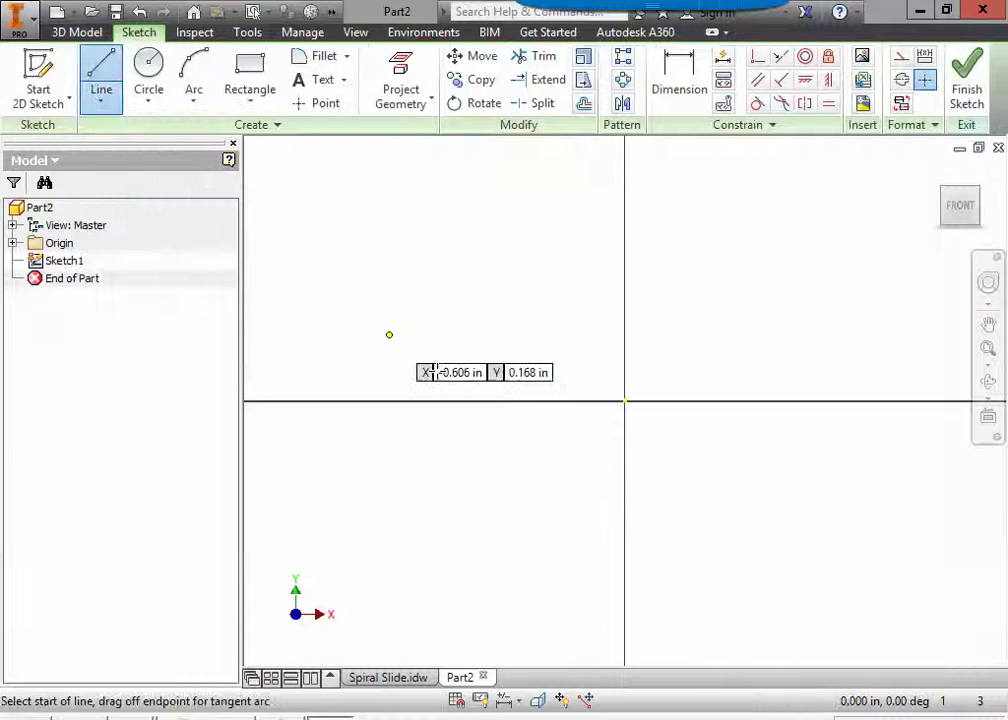
{"action": "left_click", "coordinate": [625, 402]}
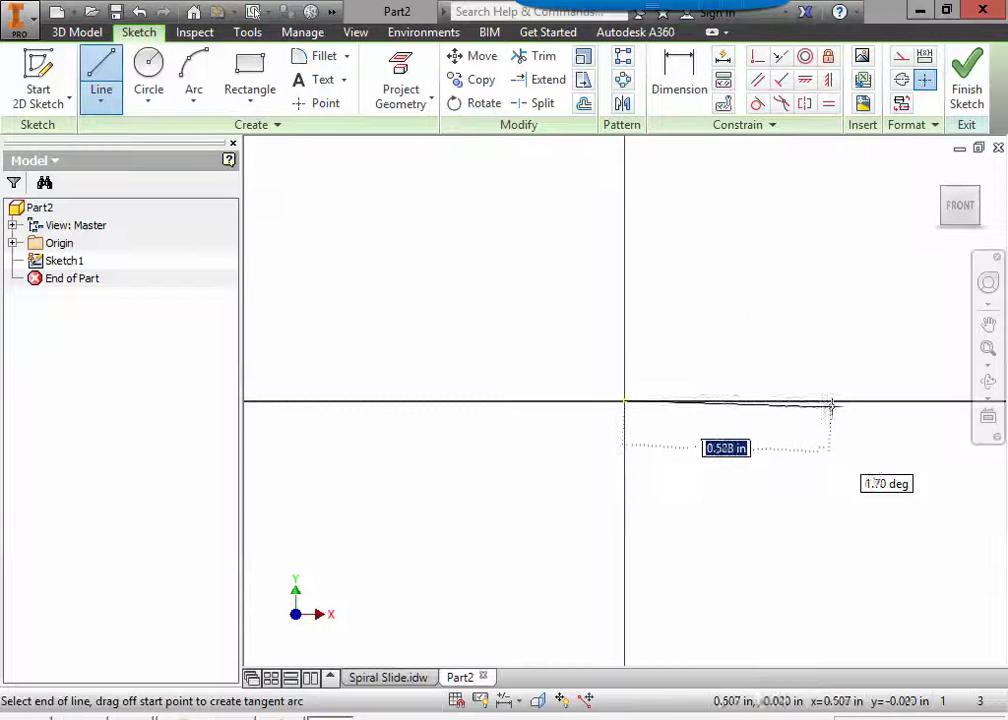
{"action": "type", "text": "20"}
{"action": "key", "text": "Return"}
{"action": "mouse_move", "coordinate": [772, 400]}
{"action": "middle_mouse_down"}
{"action": "mouse_move", "coordinate": [778, 448]}
{"action": "mouse_move", "coordinate": [565, 462]}
{"action": "mouse_move", "coordinate": [581, 466]}
{"action": "middle_mouse_up"}
{"action": "middle_click_drag", "start_coordinate": [806, 533], "coordinate": [569, 459]}
{"action": "scroll", "coordinate": [592, 462], "scroll_direction": "up", "scroll_amount": 4}
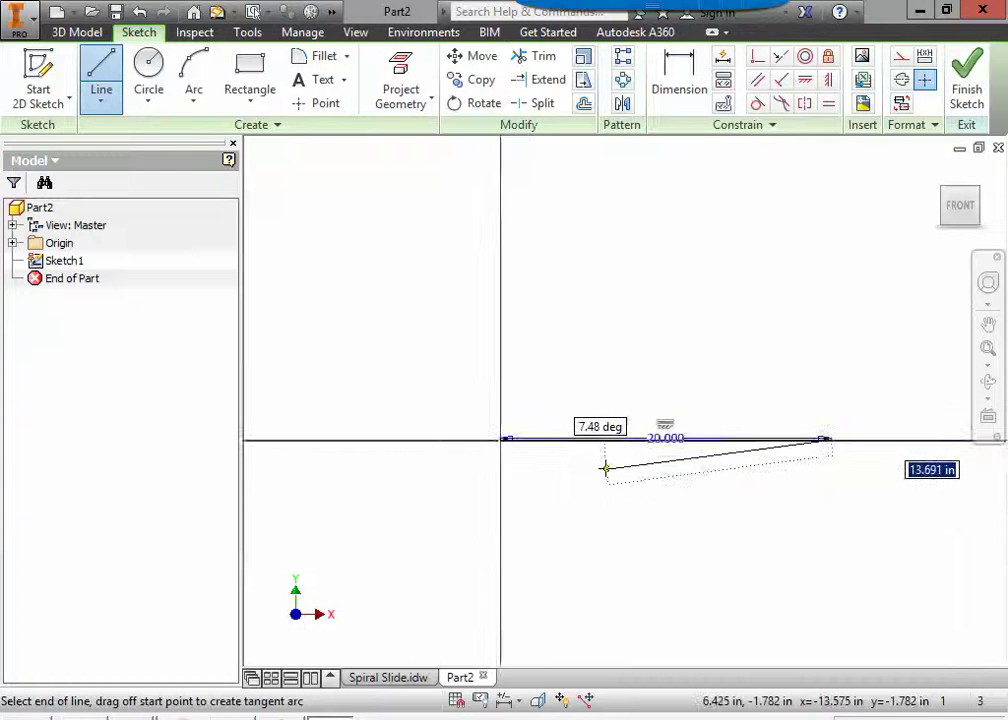
{"action": "key", "text": "Escape"}
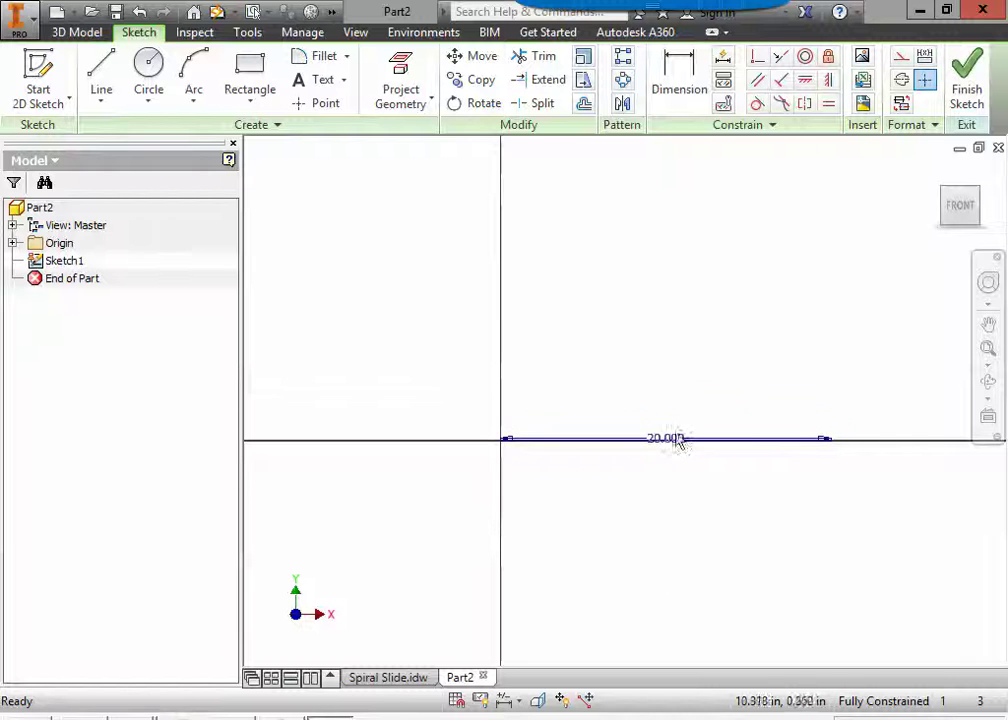
{"action": "left_click_drag", "start_coordinate": [684, 450], "coordinate": [682, 405]}
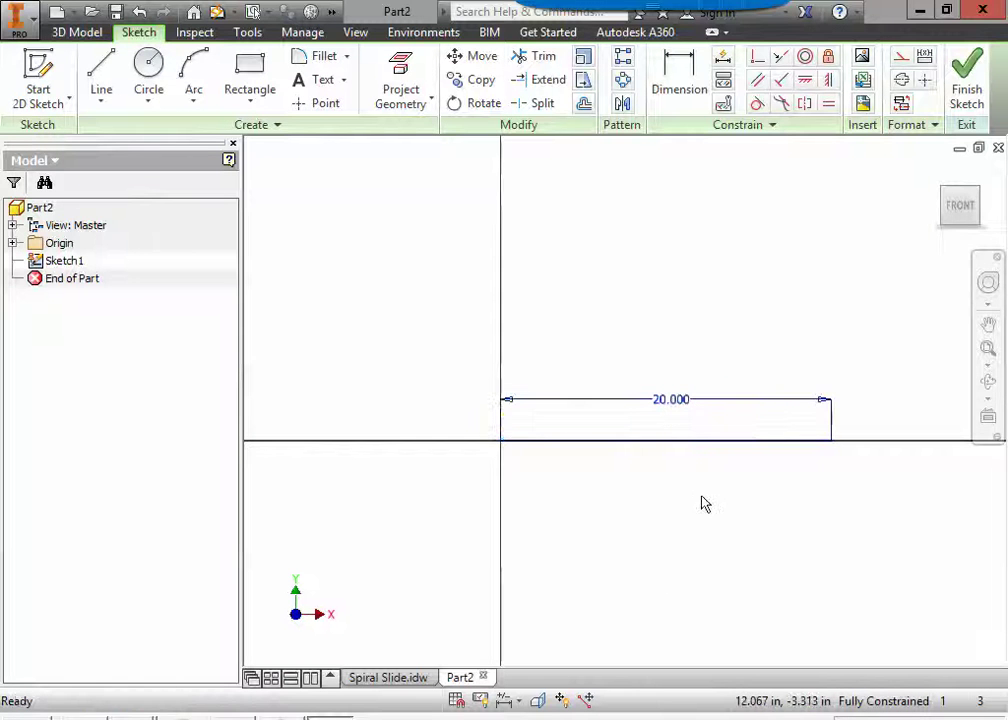
Step: Following the Spiral Slide drawing, draw a 24 in diameter circle centred on the free end of the 20 in line
{"action": "left_click", "coordinate": [385, 678]}
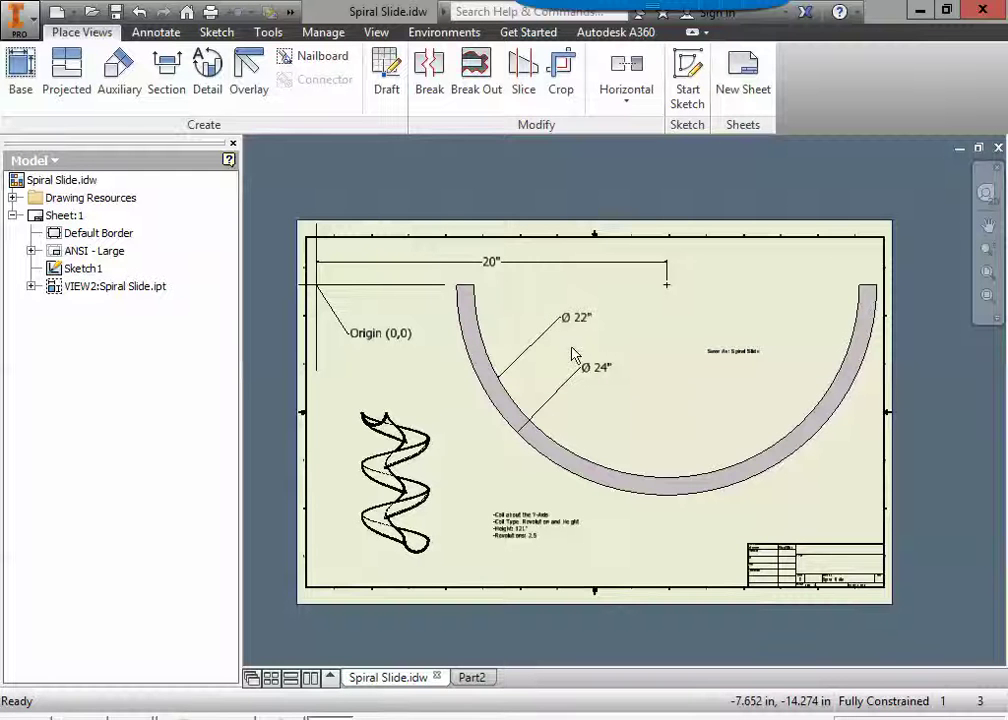
{"action": "left_click", "coordinate": [470, 677]}
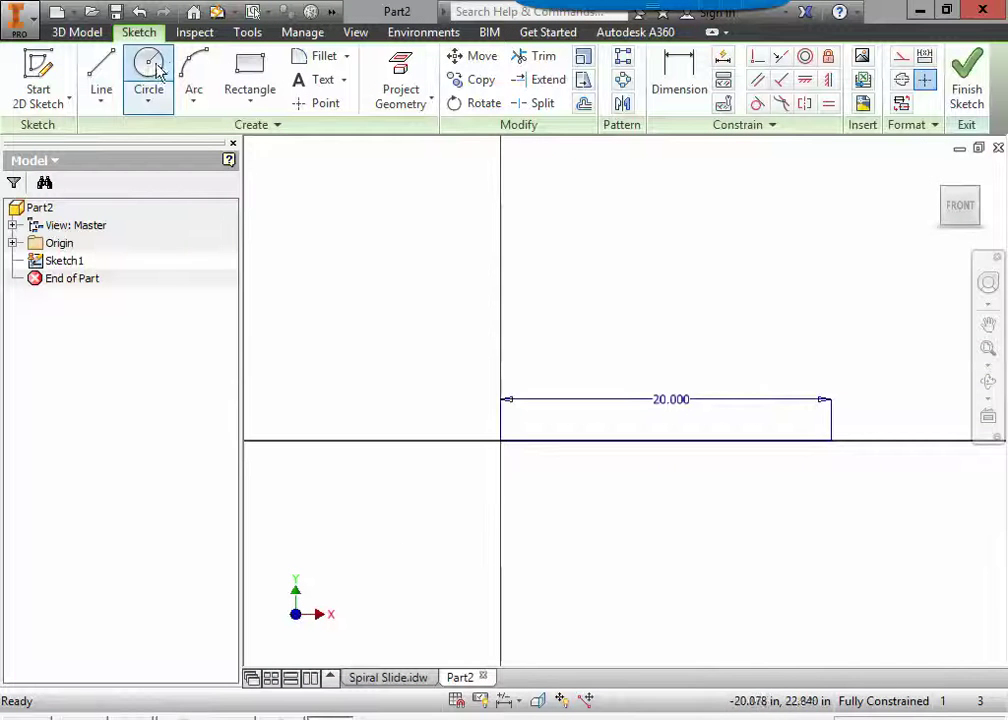
{"action": "left_click", "coordinate": [148, 75]}
{"action": "scroll", "coordinate": [810, 462], "scroll_direction": "down", "scroll_amount": 3}
{"action": "middle_click_drag", "start_coordinate": [835, 464], "coordinate": [659, 468]}
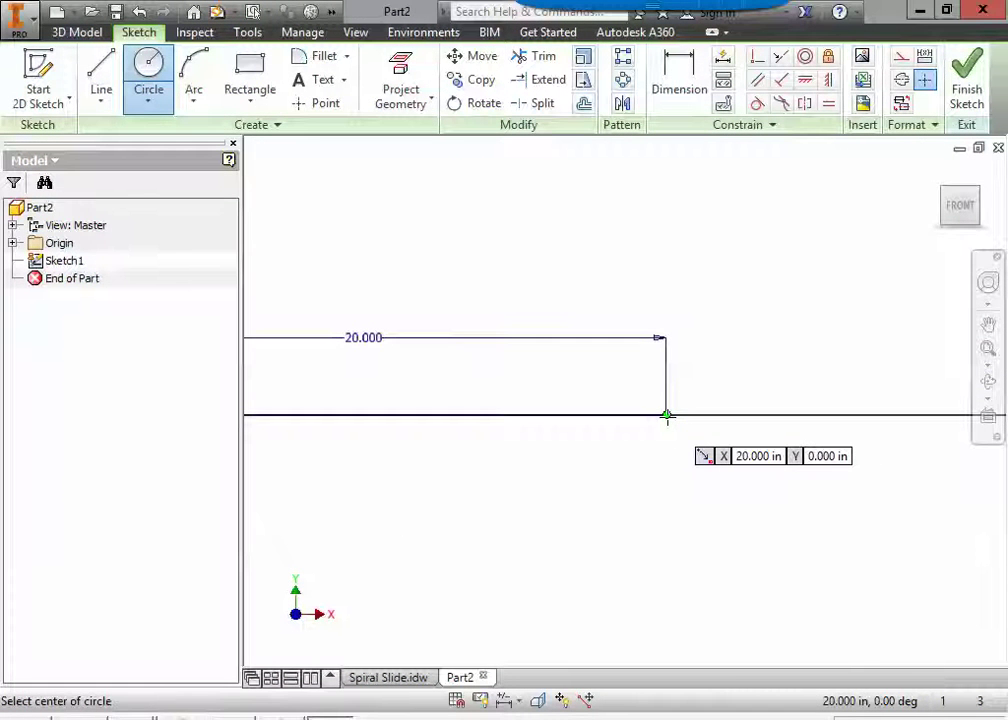
{"action": "left_click", "coordinate": [667, 414]}
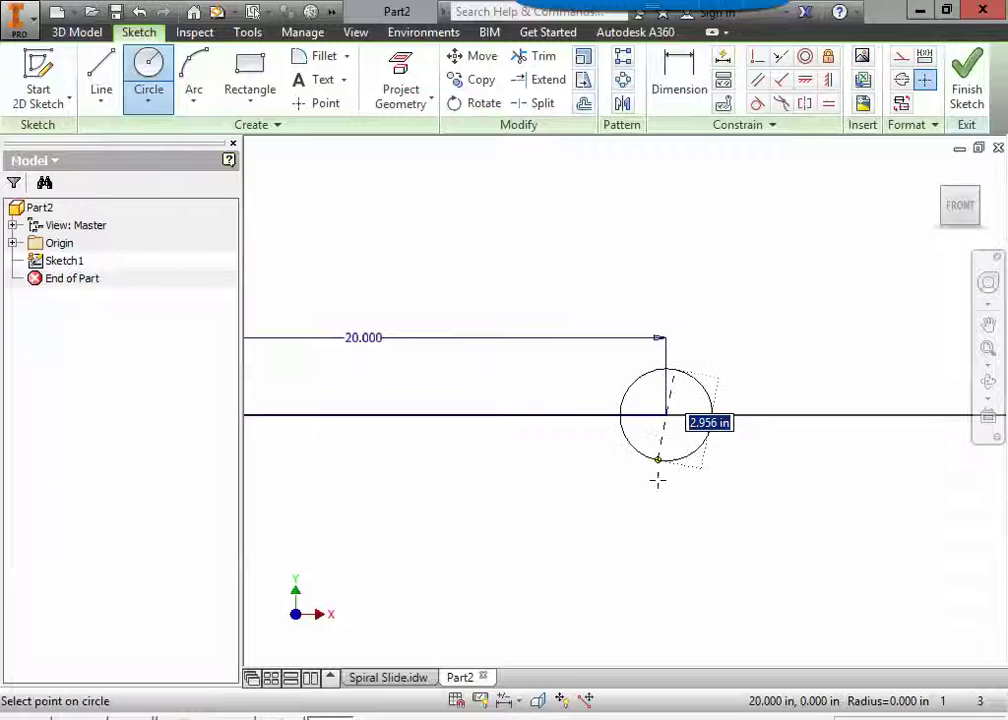
{"action": "type", "text": "24"}
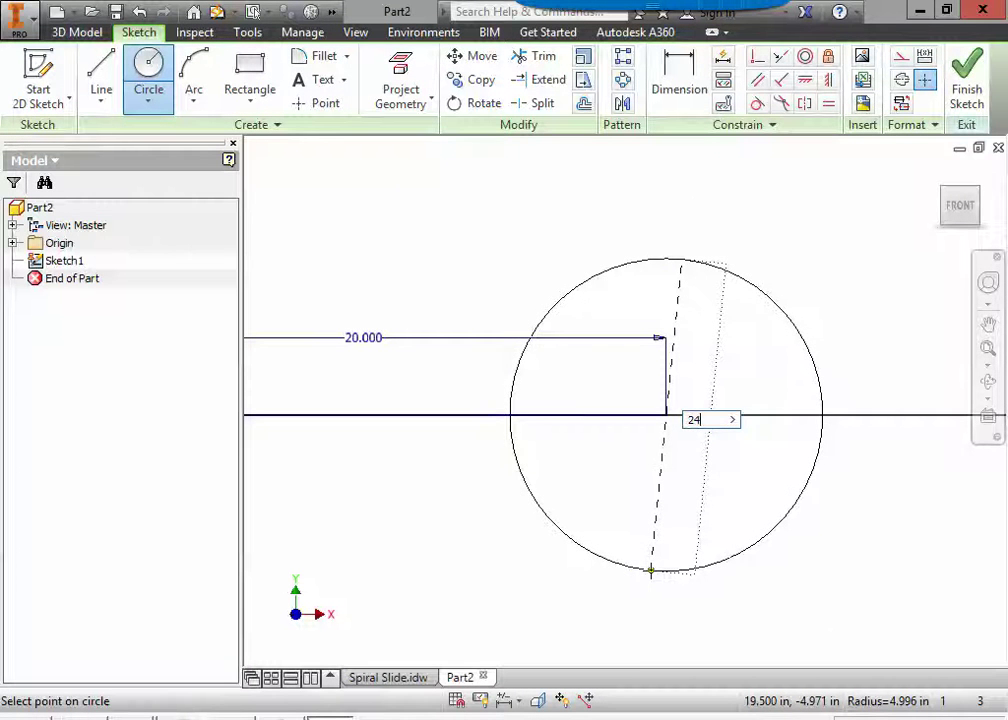
{"action": "key", "text": "Return"}
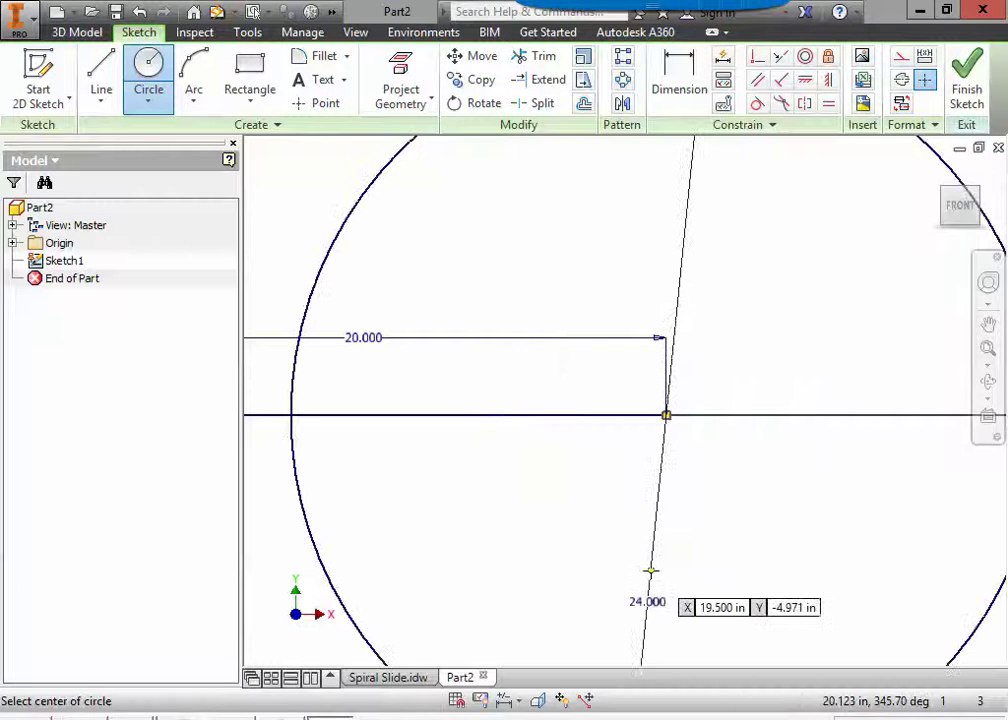
Step: Draw a concentric 22 in diameter circle inside the 24 in circle
{"action": "left_click", "coordinate": [666, 415]}
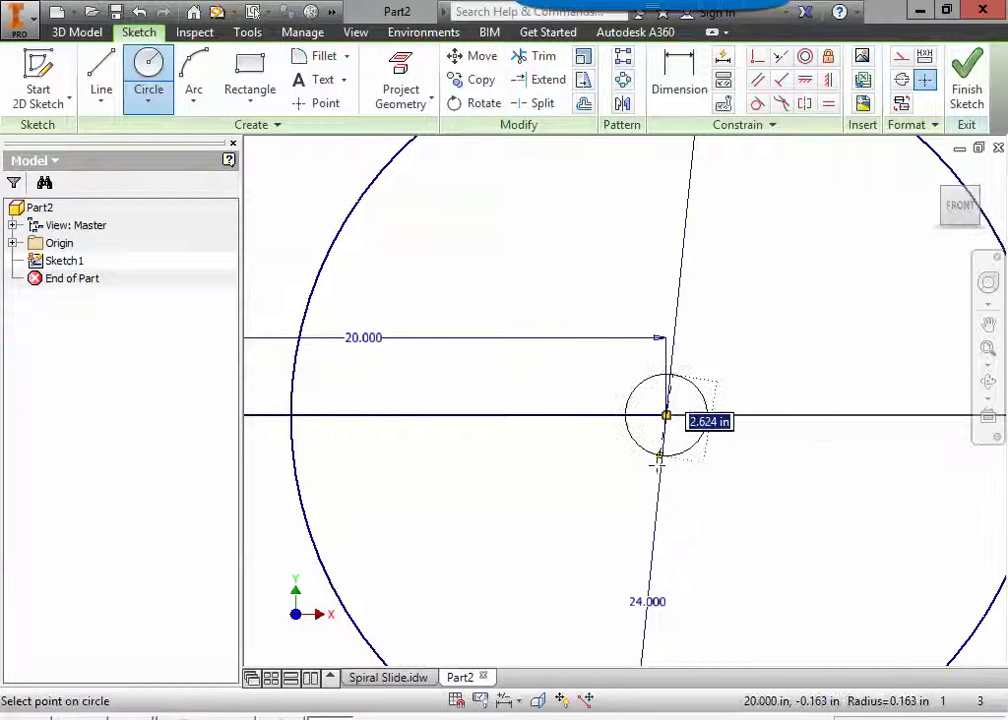
{"action": "type", "text": "22"}
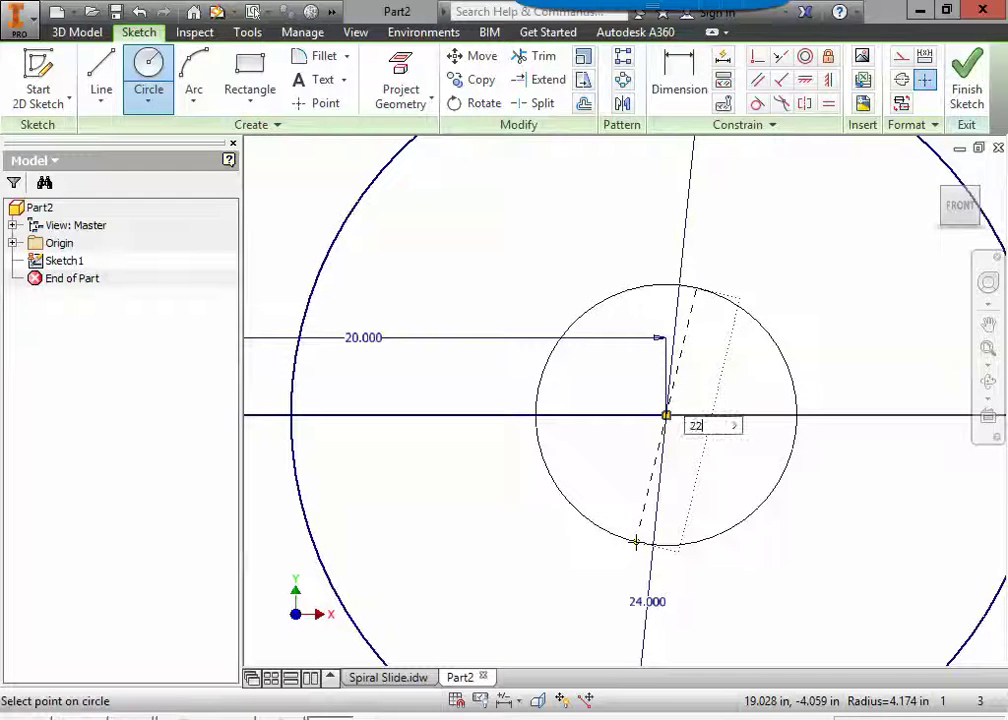
{"action": "key", "text": "Return"}
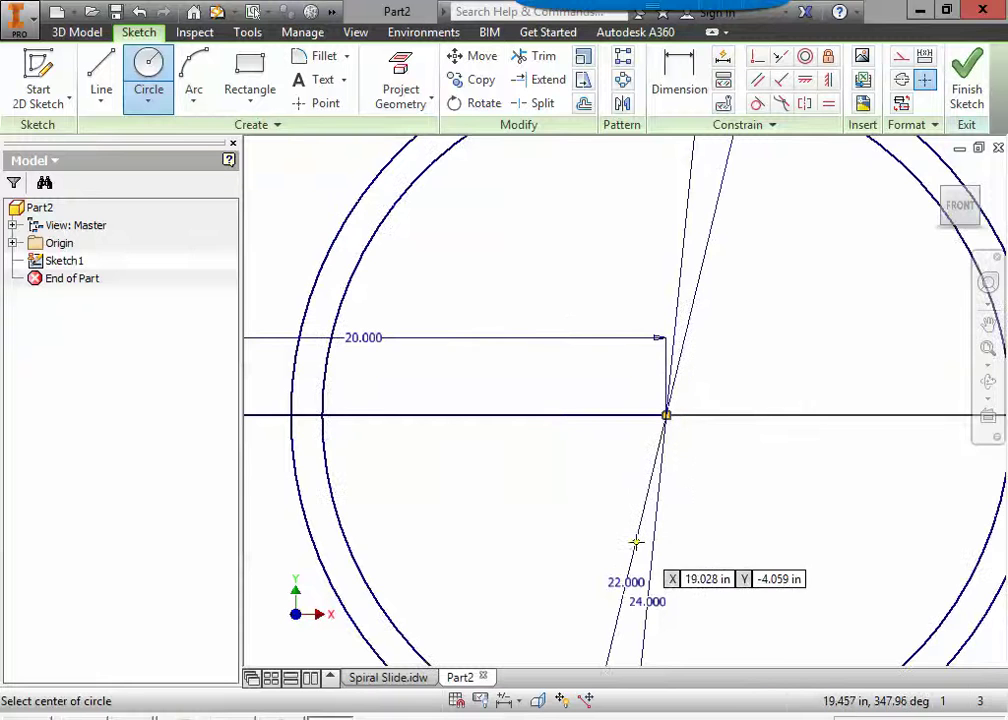
{"action": "scroll", "coordinate": [562, 544], "scroll_direction": "up", "scroll_amount": 3}
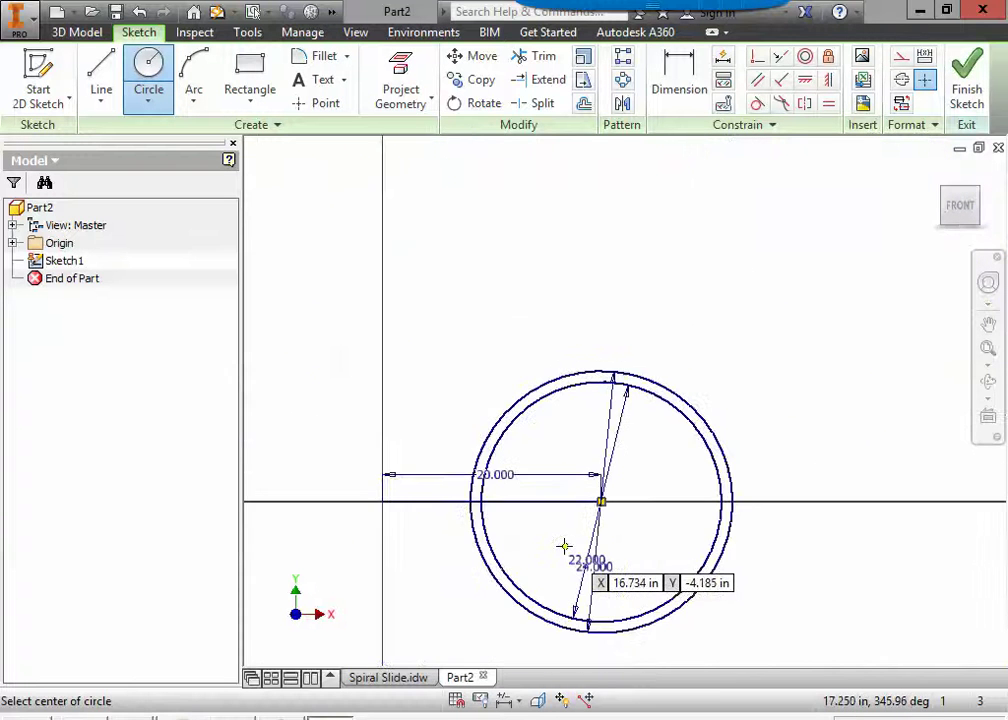
{"action": "middle_click_drag", "start_coordinate": [563, 546], "coordinate": [578, 488]}
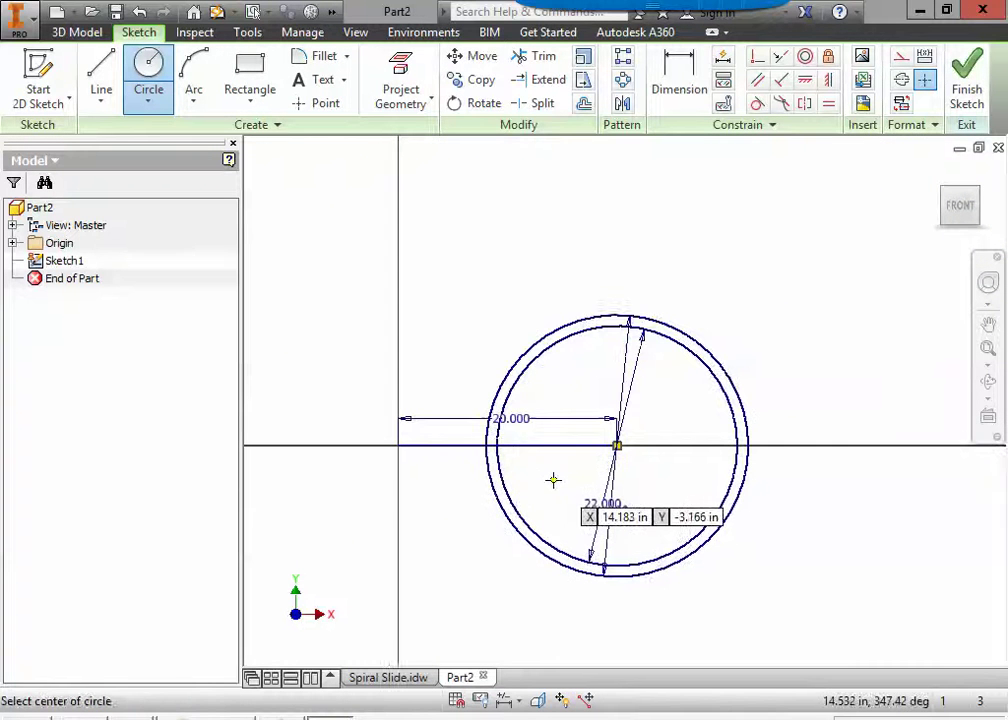
{"action": "key", "text": "Escape"}
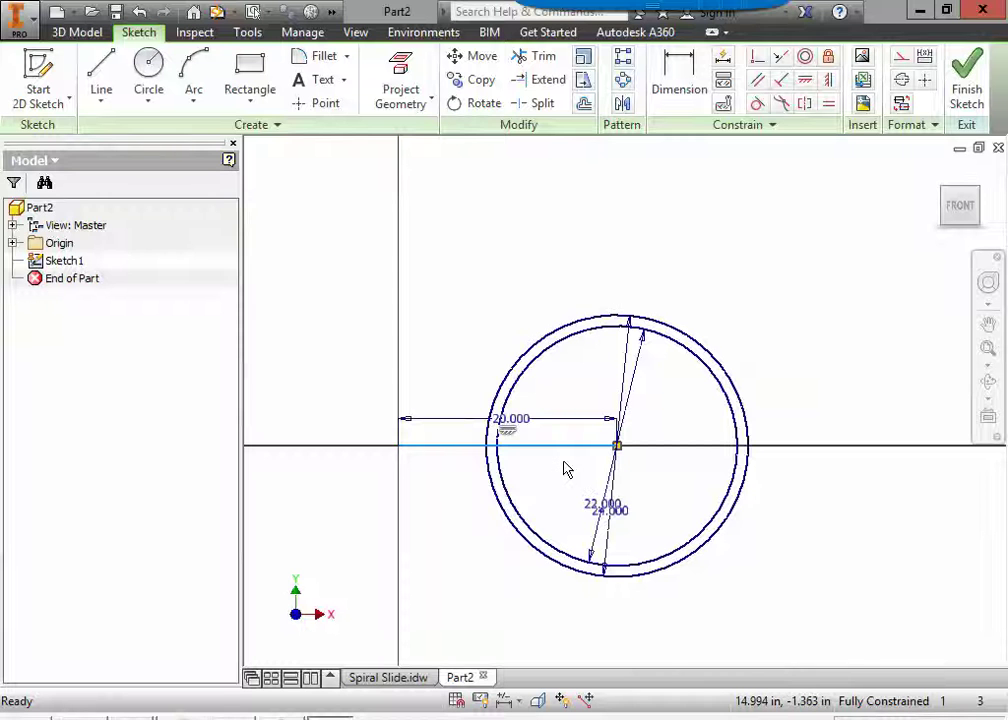
Step: Delete the 20 in line and join the two circles with a horizontal line where they cross the X axis nearest the origin
{"action": "key", "text": "Delete"}
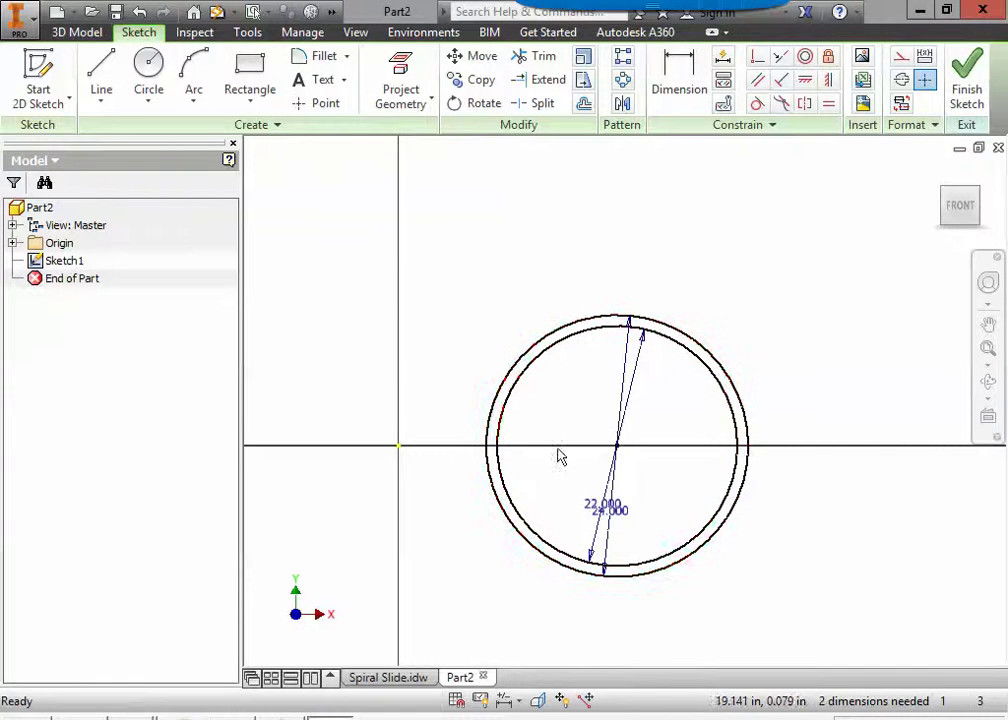
{"action": "left_click", "coordinate": [100, 72]}
{"action": "scroll", "coordinate": [460, 449], "scroll_direction": "up", "scroll_amount": 3}
{"action": "scroll", "coordinate": [460, 449], "scroll_direction": "up", "scroll_amount": 3}
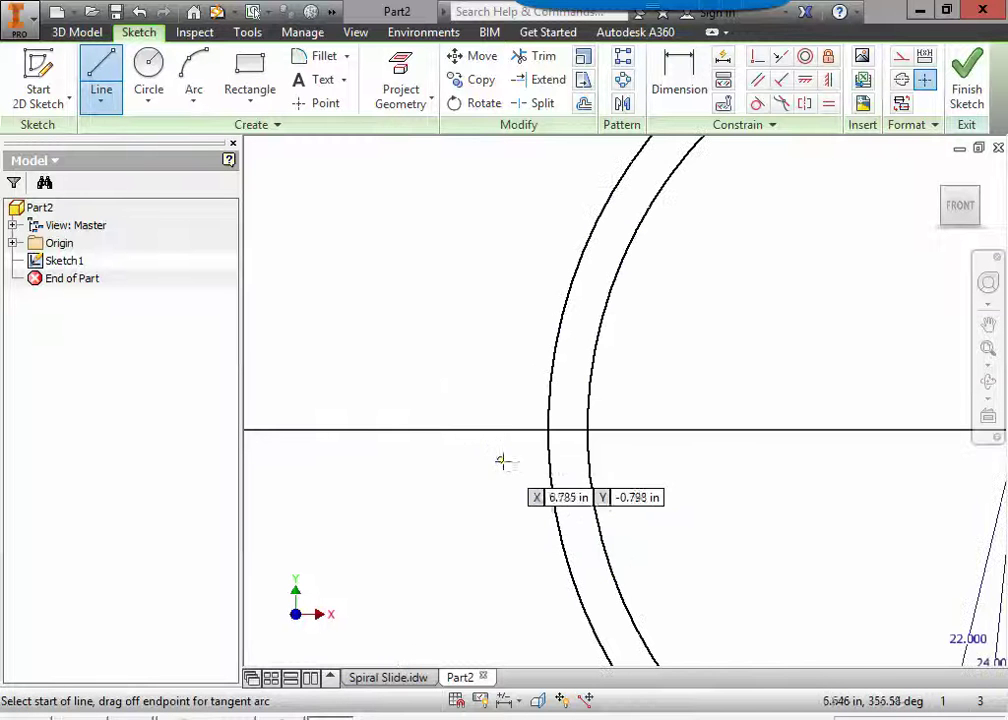
{"action": "left_click", "coordinate": [547, 430]}
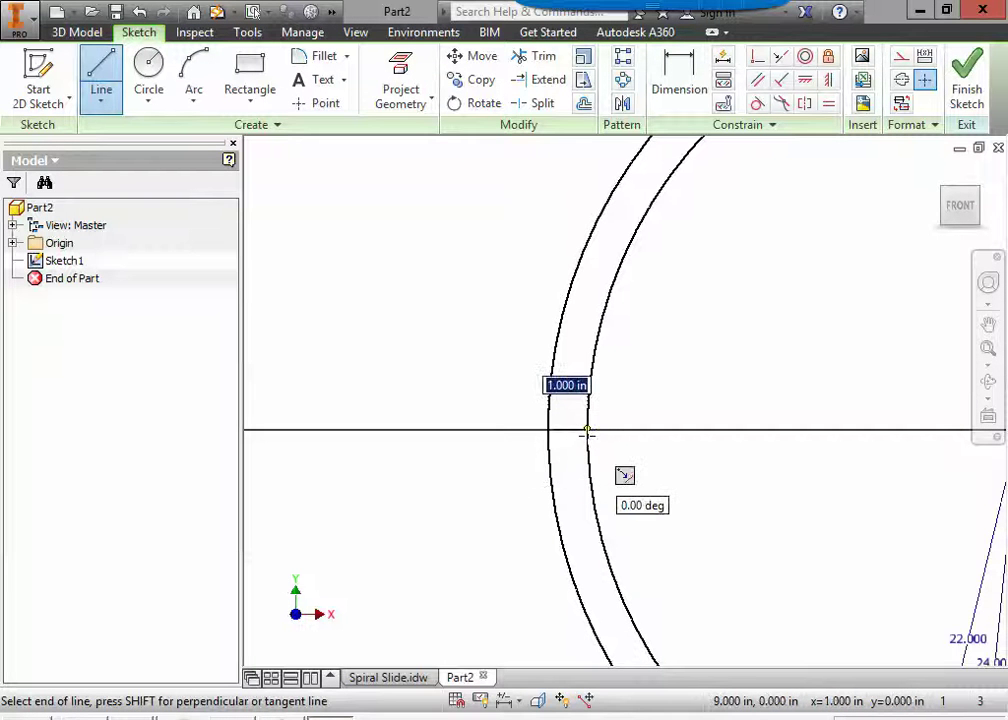
{"action": "double_click", "coordinate": [588, 430]}
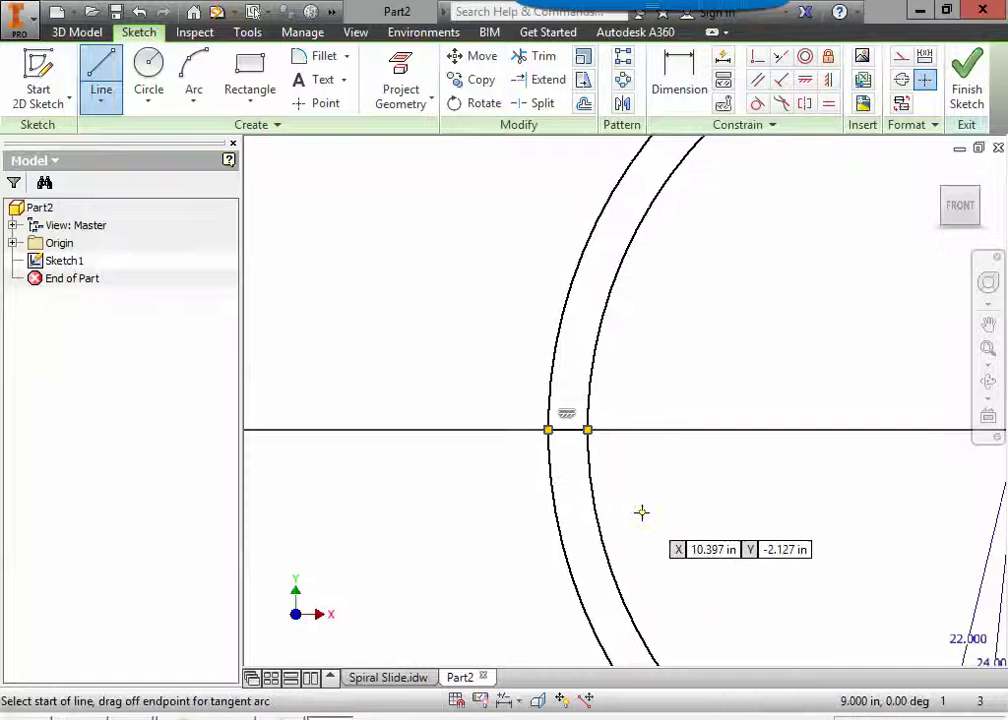
Step: Join the two circles with a 1 in horizontal line where they cross the X axis farthest from the origin
{"action": "scroll", "coordinate": [689, 502], "scroll_direction": "down", "scroll_amount": 5}
{"action": "middle_click_drag", "start_coordinate": [679, 500], "coordinate": [392, 418]}
{"action": "scroll", "coordinate": [594, 380], "scroll_direction": "up", "scroll_amount": 6}
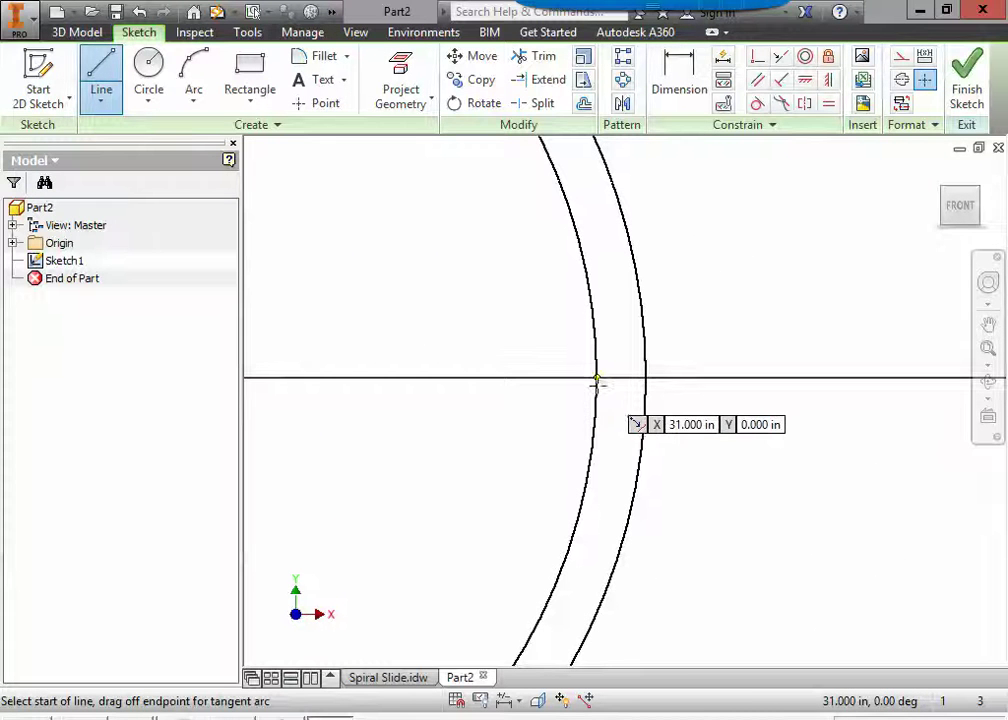
{"action": "left_click", "coordinate": [596, 380]}
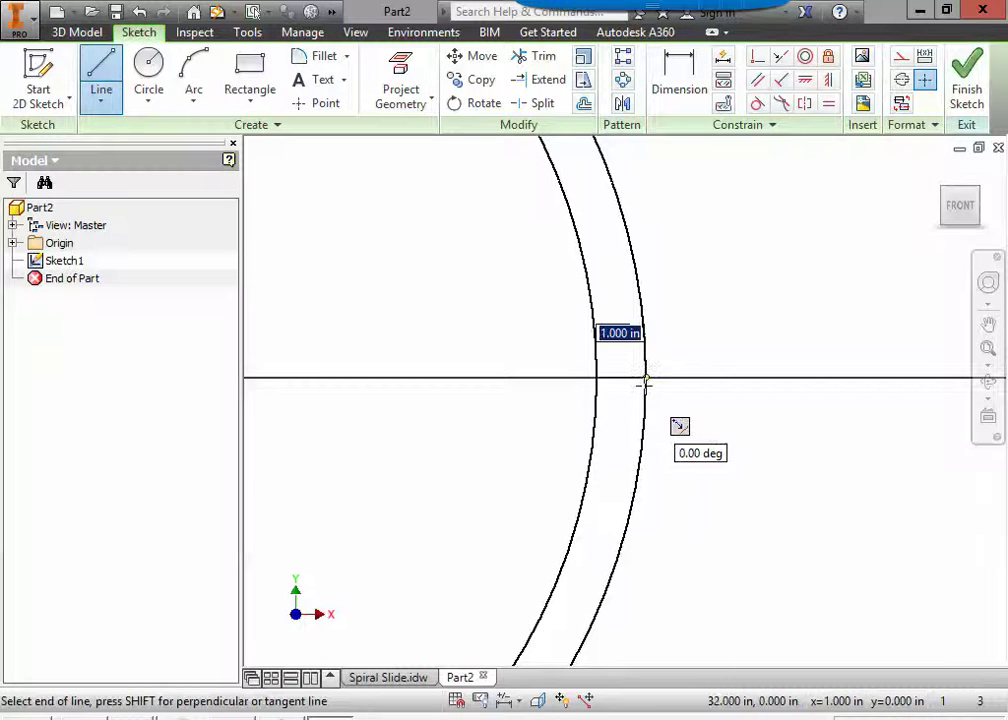
{"action": "double_click", "coordinate": [646, 378]}
{"action": "scroll", "coordinate": [494, 474], "scroll_direction": "down", "scroll_amount": 5}
{"action": "middle_click_drag", "start_coordinate": [470, 490], "coordinate": [639, 500]}
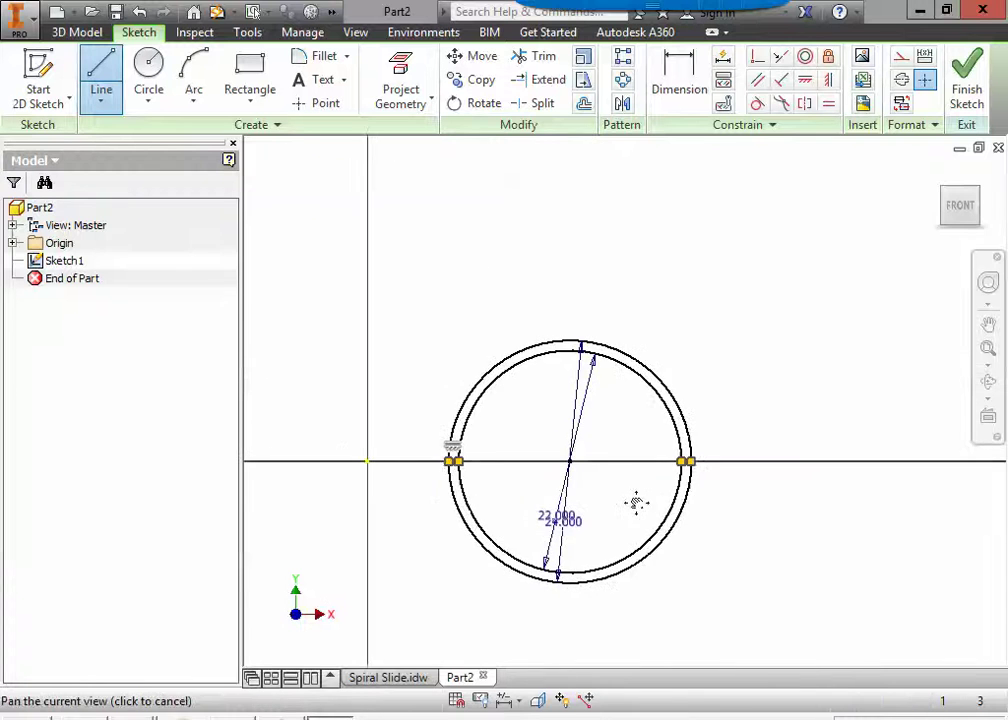
{"action": "key", "text": "Escape"}
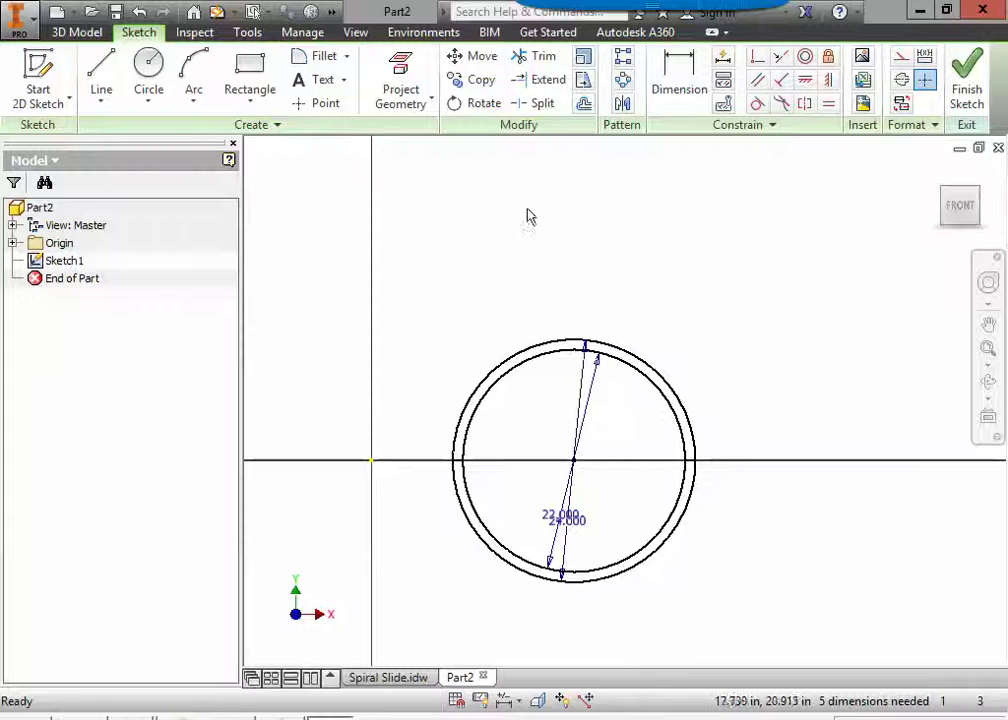
Step: Trim away the upper halves of the 24 in and 22 in circles to leave a closed lower half-ring
{"action": "left_click", "coordinate": [544, 58]}
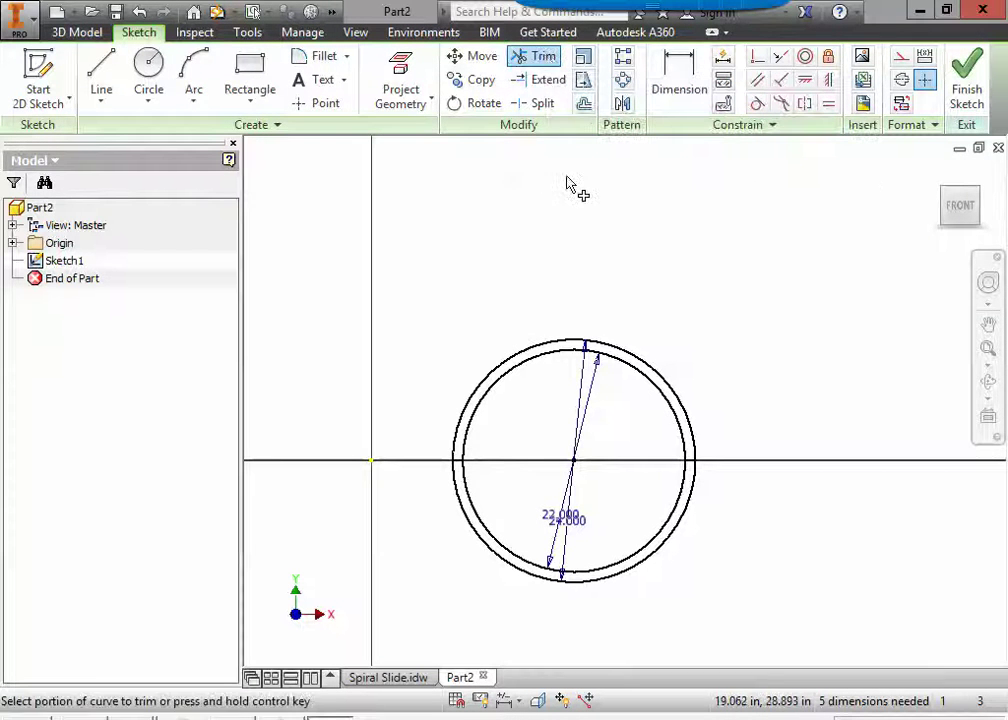
{"action": "left_click", "coordinate": [642, 363]}
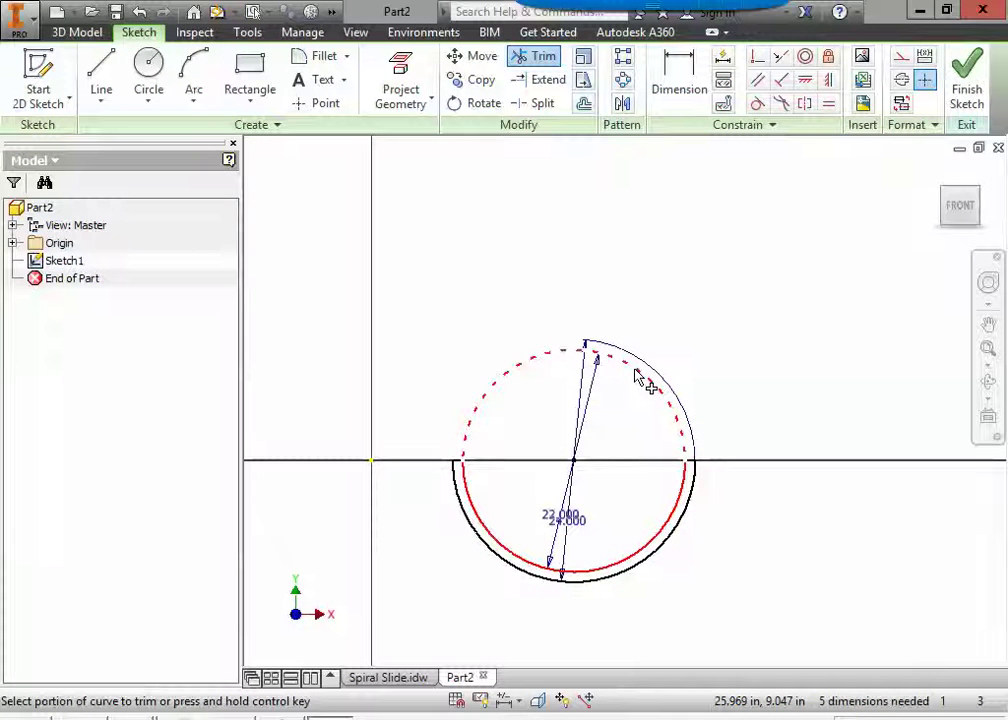
{"action": "left_click", "coordinate": [634, 380]}
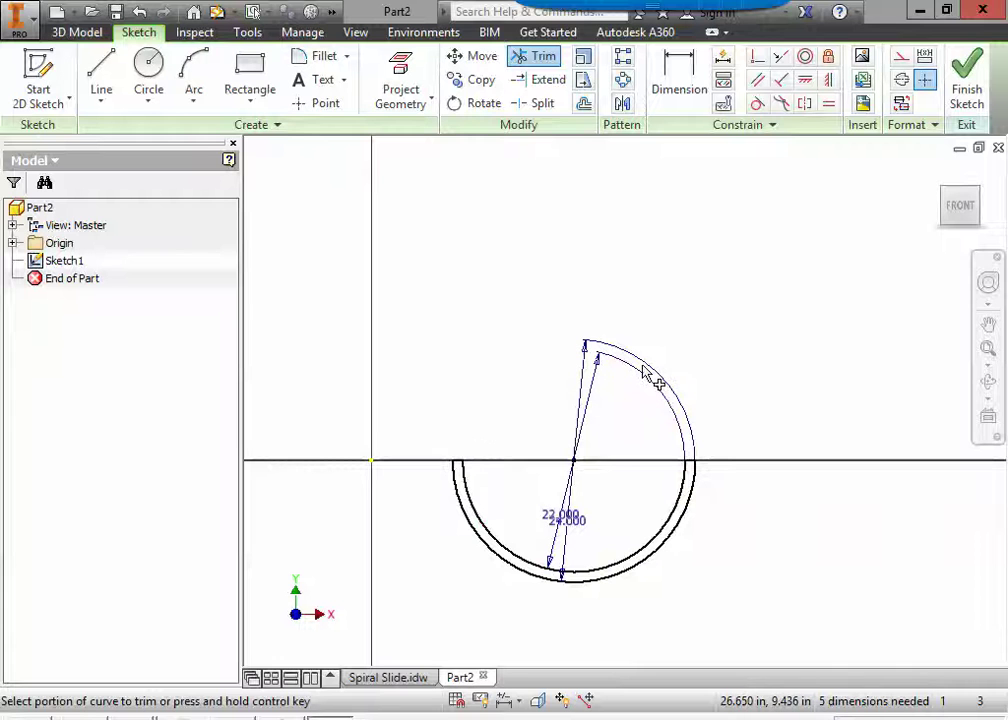
{"action": "key", "text": "Escape"}
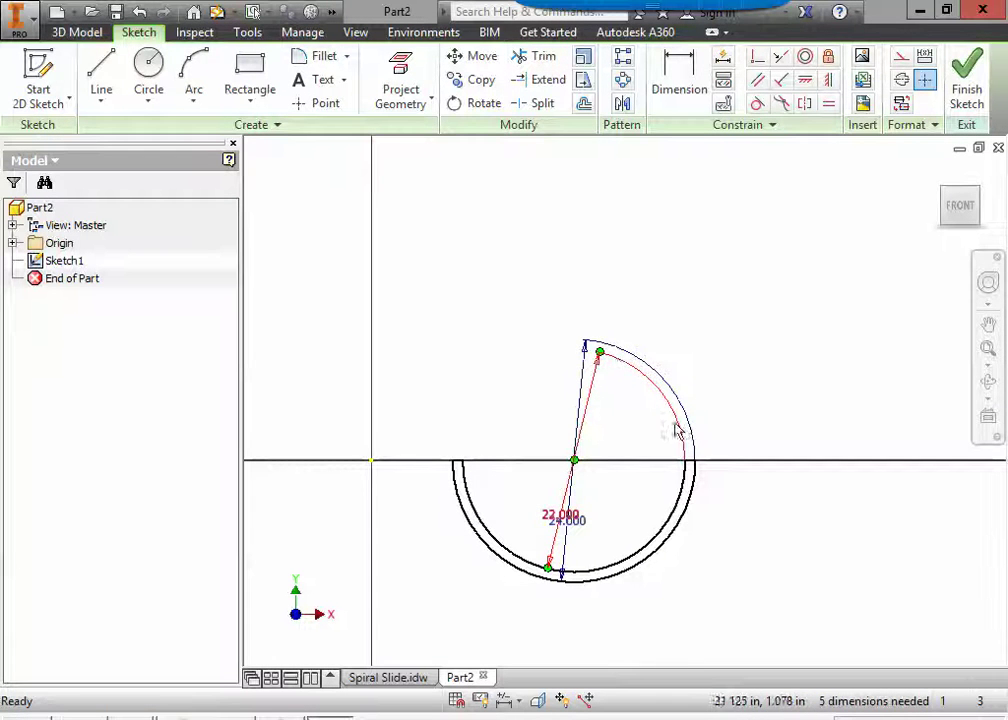
Step: Separate the overlapping 22 in and 24 in diameter dimensions inside the profile and finish the sketch
{"action": "left_click_drag", "start_coordinate": [576, 531], "coordinate": [536, 502]}
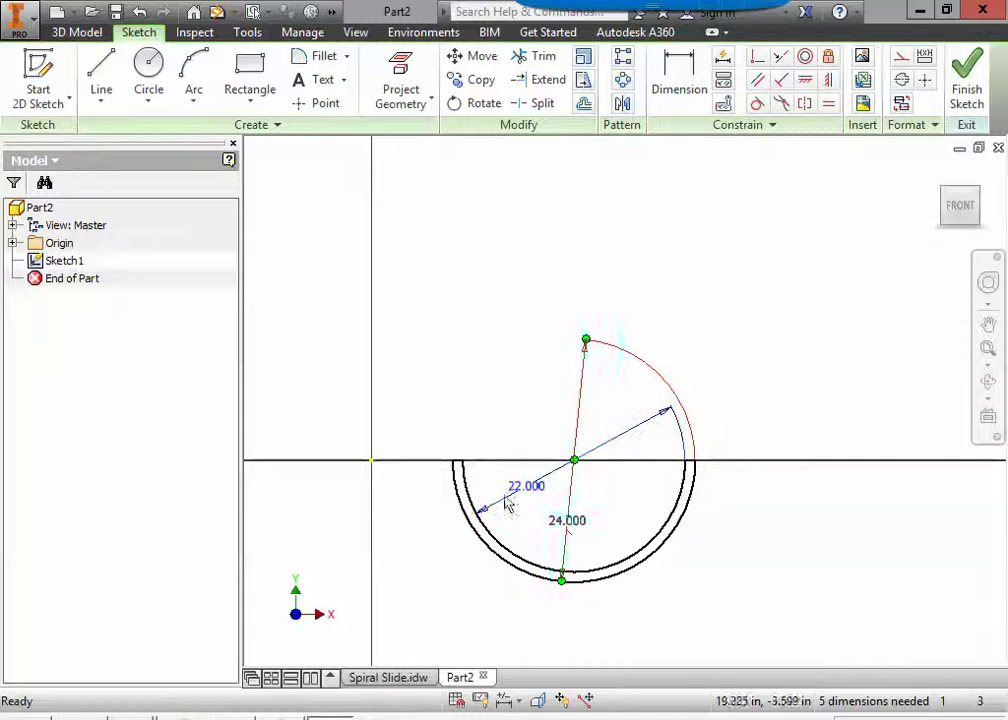
{"action": "left_click_drag", "start_coordinate": [590, 533], "coordinate": [530, 517]}
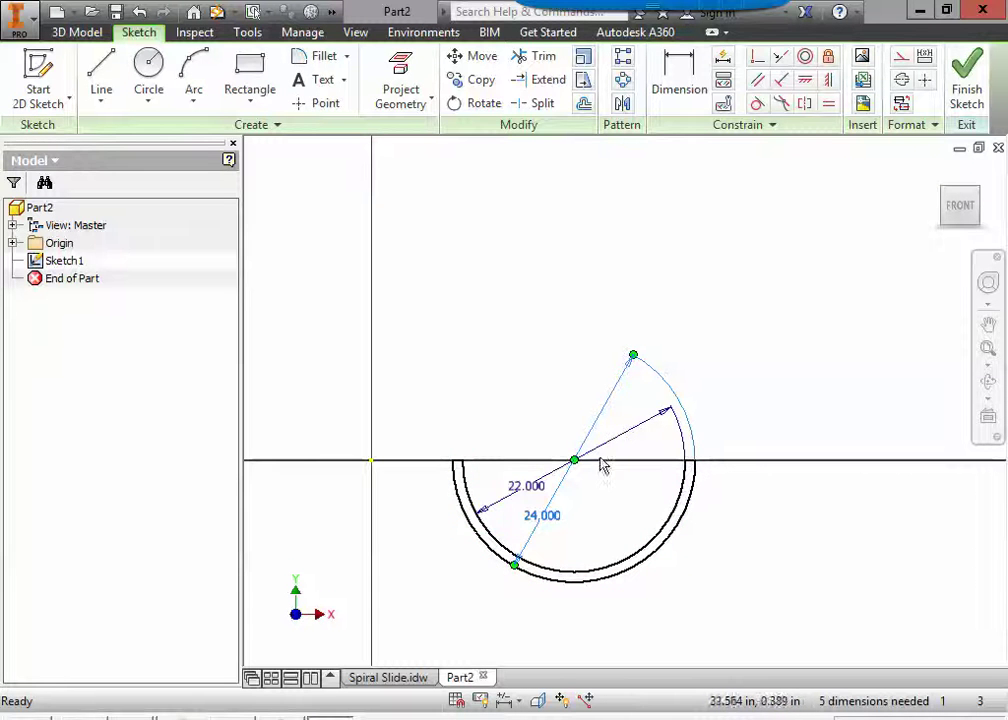
{"action": "left_click", "coordinate": [968, 90]}
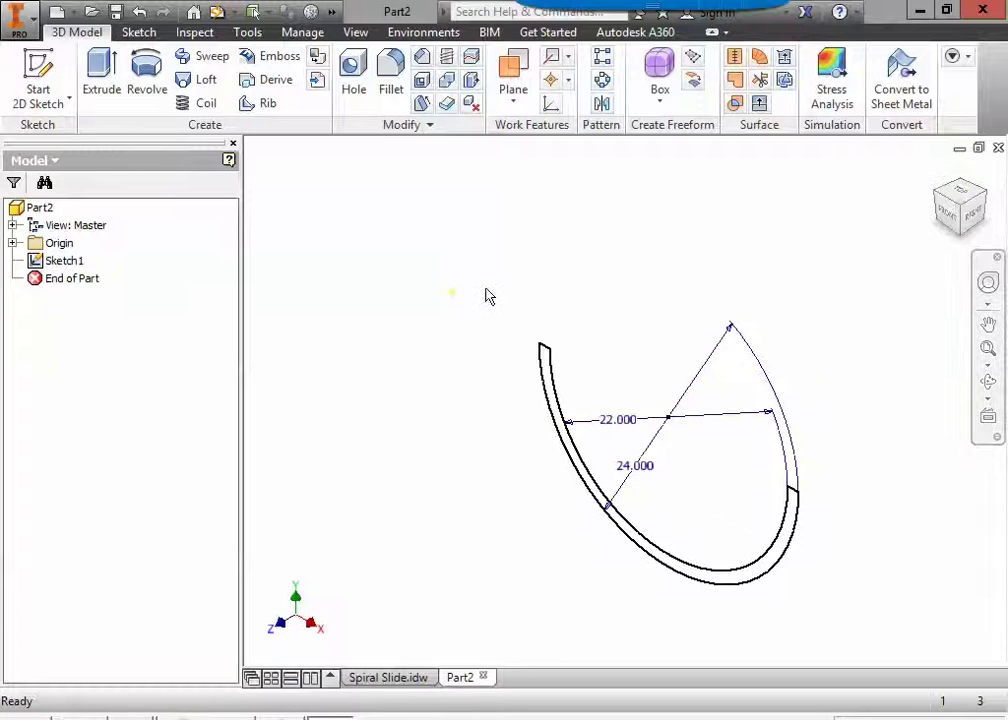
Step: Examine the coil notes in the Spiral Slide drawing for axis, type, height and revolutions, and return to Part2
{"action": "left_click", "coordinate": [388, 678]}
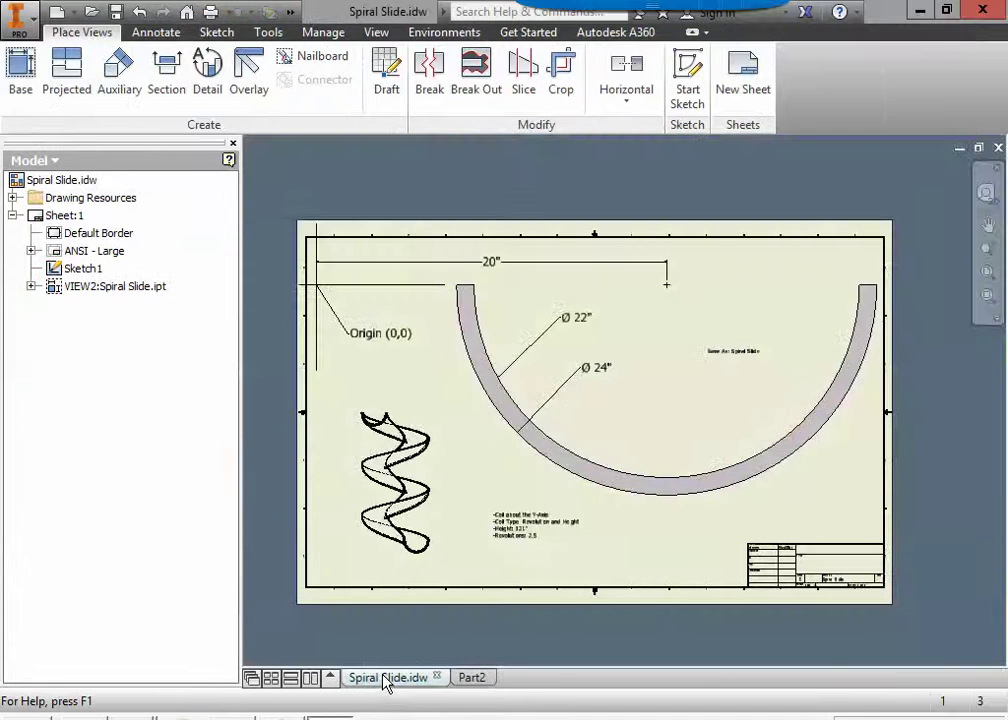
{"action": "scroll", "coordinate": [505, 522], "scroll_direction": "up", "scroll_amount": 3}
{"action": "left_click", "coordinate": [555, 534]}
{"action": "scroll", "coordinate": [558, 532], "scroll_direction": "up", "scroll_amount": 2}
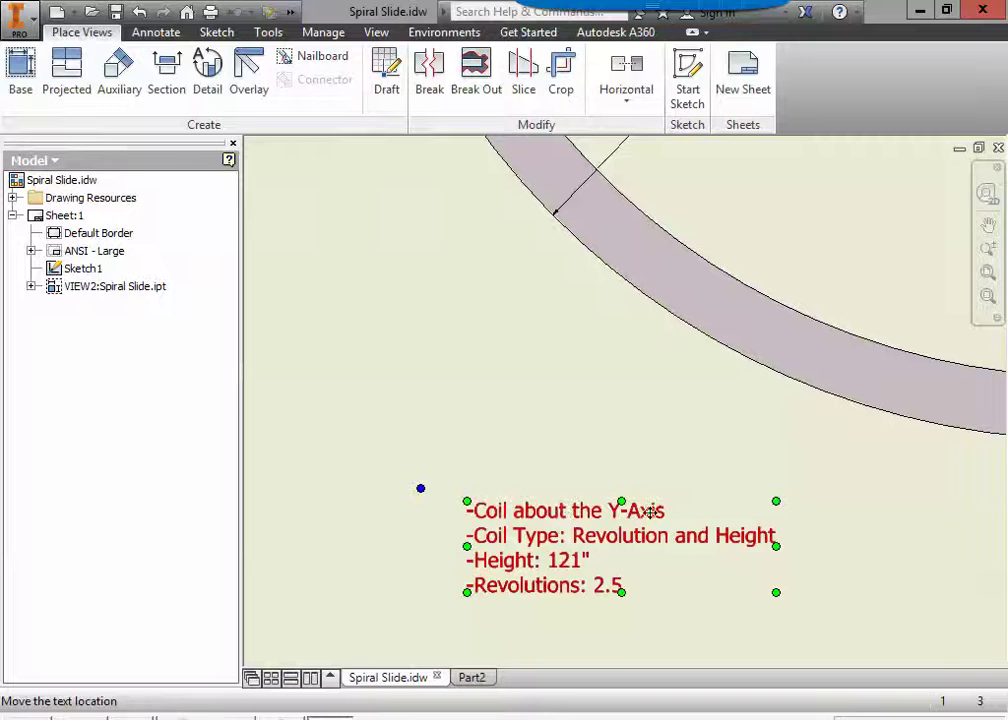
{"action": "left_click", "coordinate": [578, 603]}
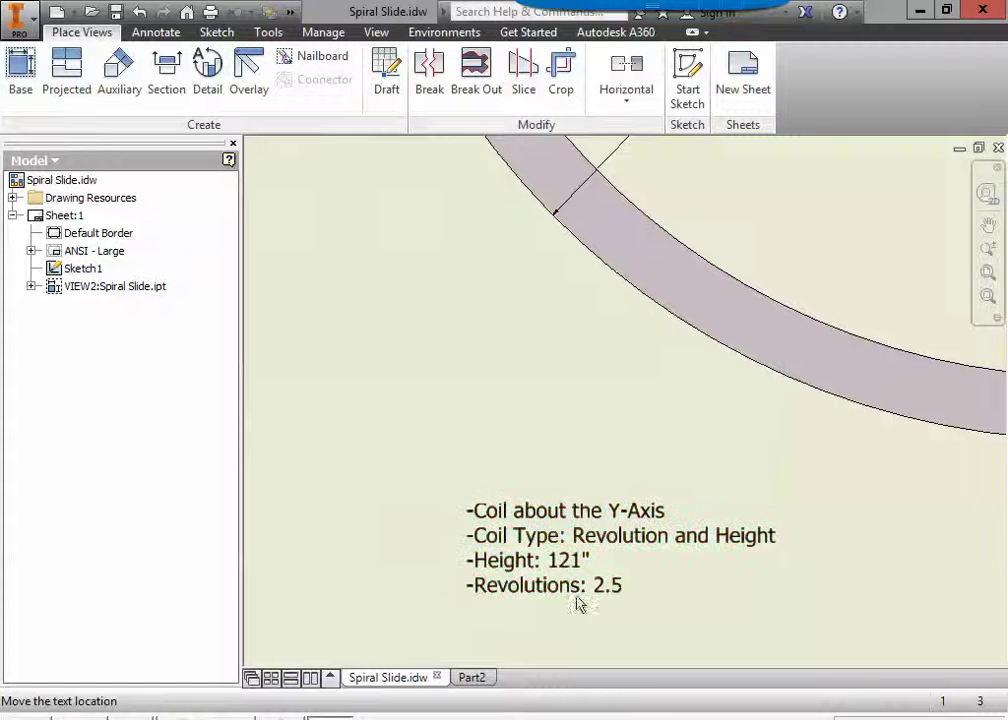
{"action": "left_click", "coordinate": [468, 678]}
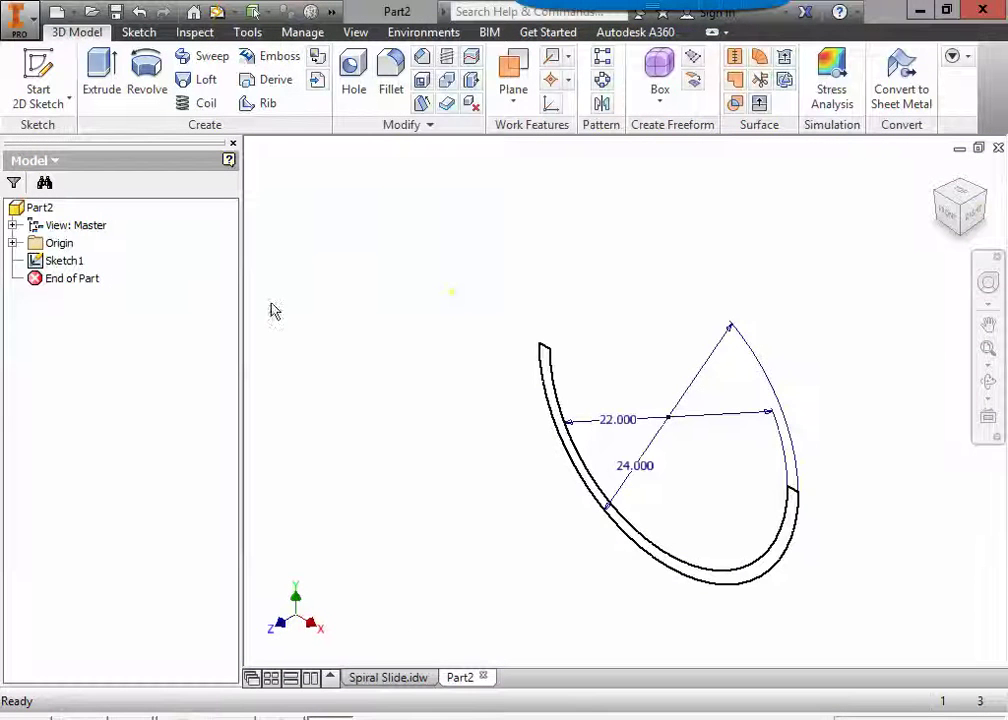
Step: Start a Coil of the half-ring profile and choose the origin's Y axis as its axis, as the Spiral Slide drawing specifies
{"action": "left_click", "coordinate": [204, 104]}
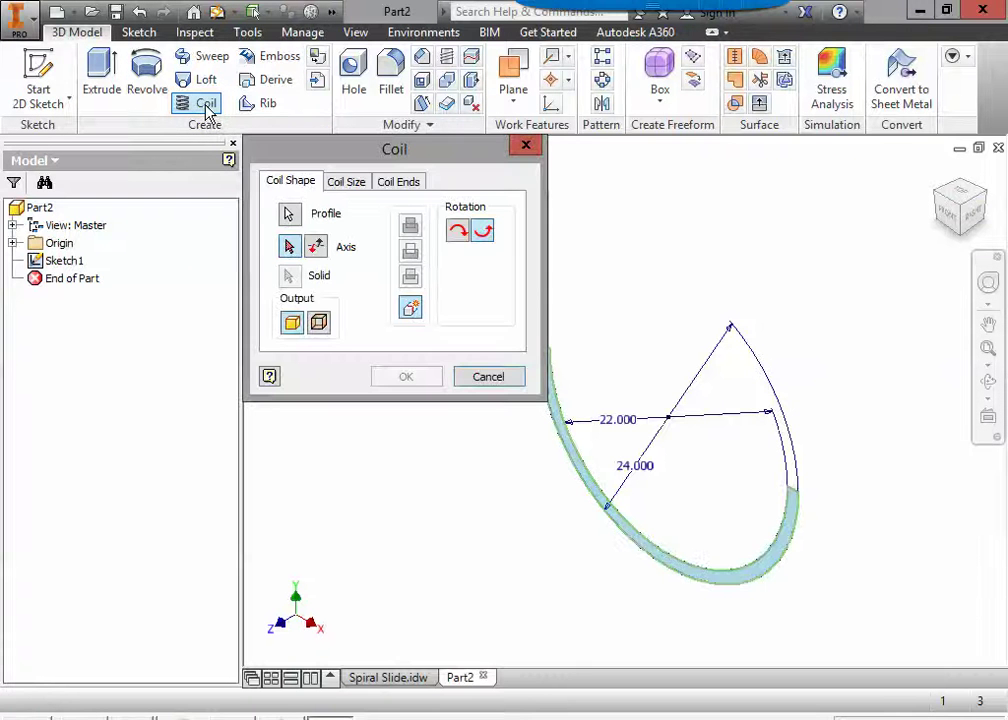
{"action": "left_click_drag", "start_coordinate": [431, 156], "coordinate": [306, 144]}
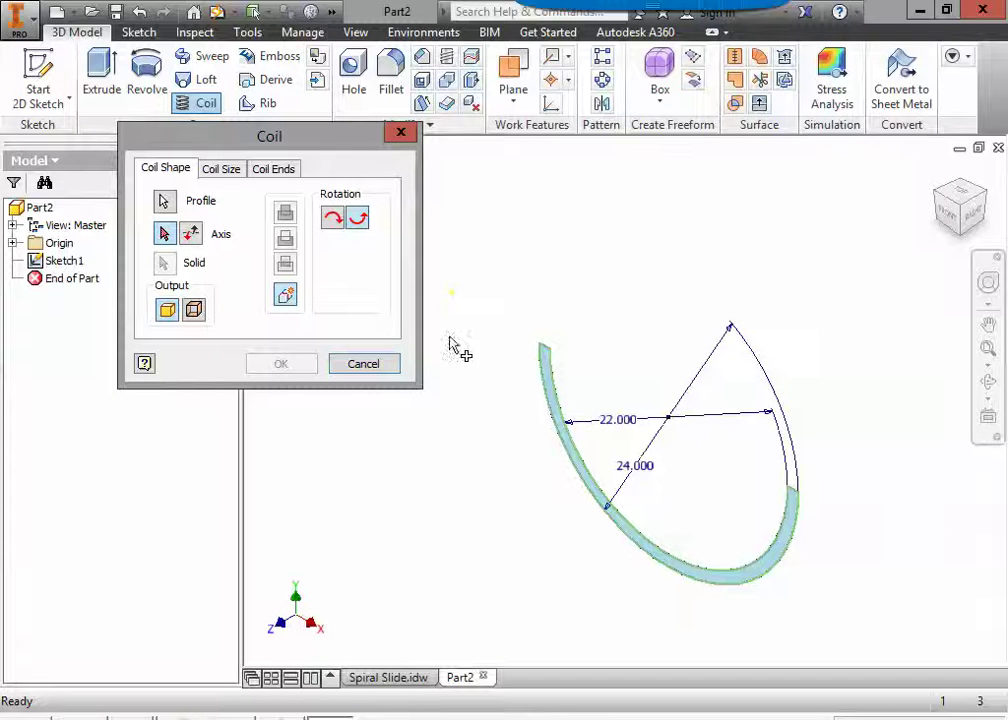
{"action": "left_click", "coordinate": [418, 678]}
{"action": "left_click", "coordinate": [609, 513]}
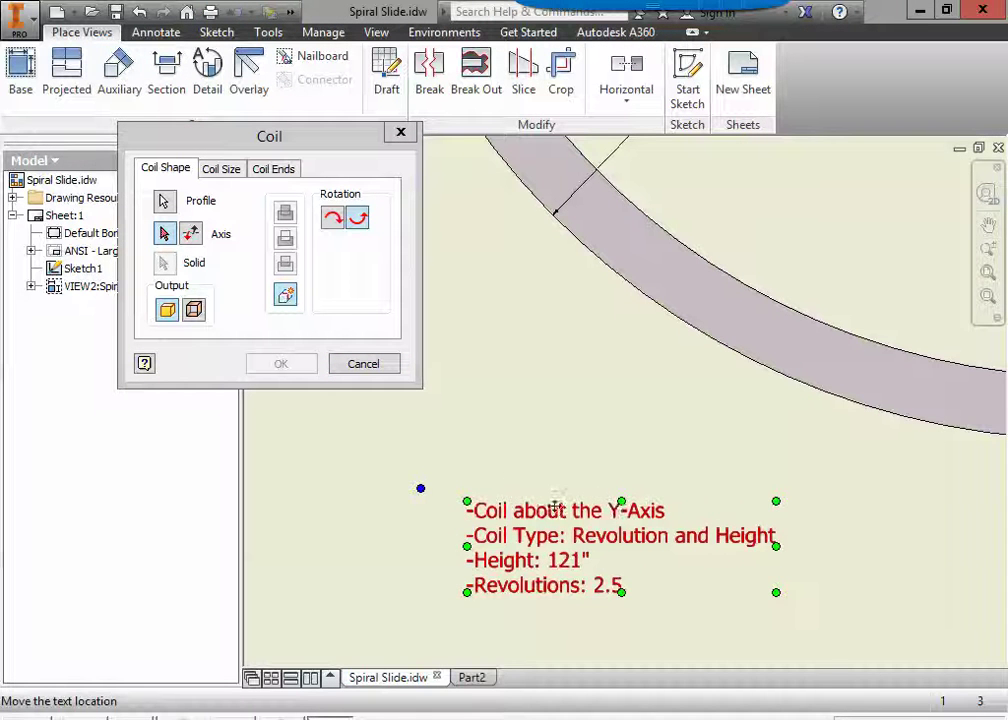
{"action": "left_click", "coordinate": [472, 680]}
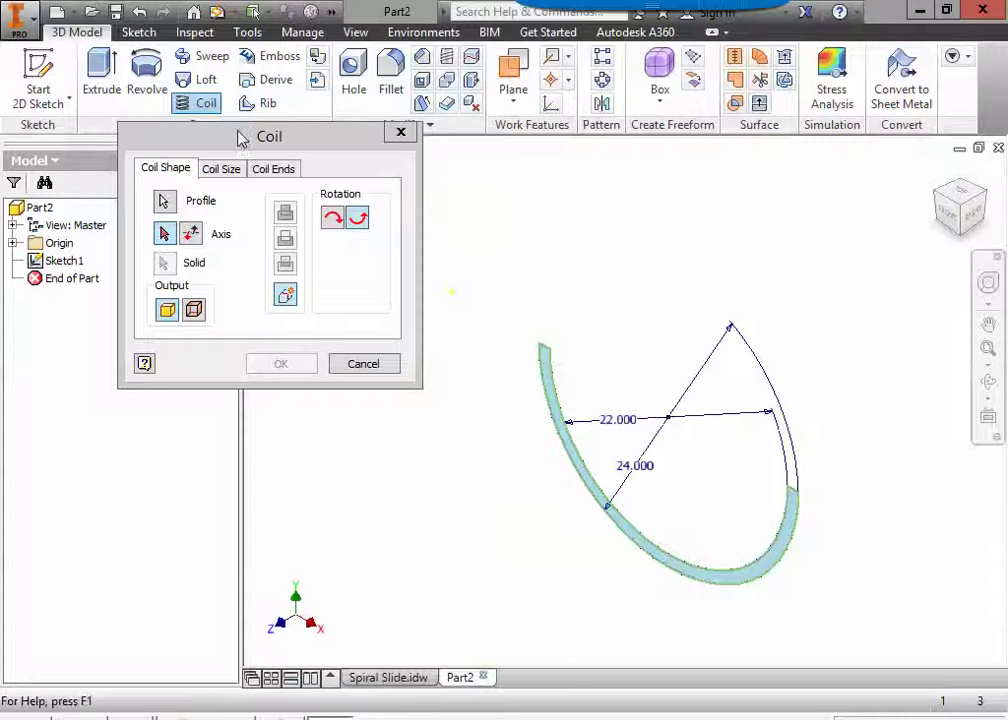
{"action": "left_click_drag", "start_coordinate": [240, 140], "coordinate": [176, 422]}
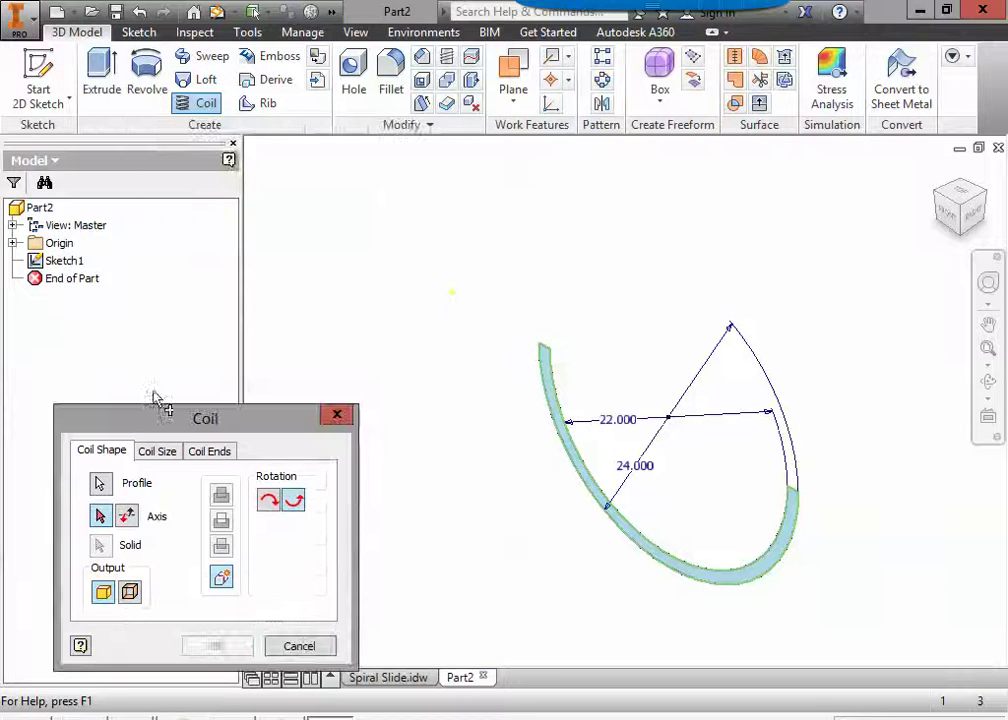
{"action": "left_click", "coordinate": [12, 243]}
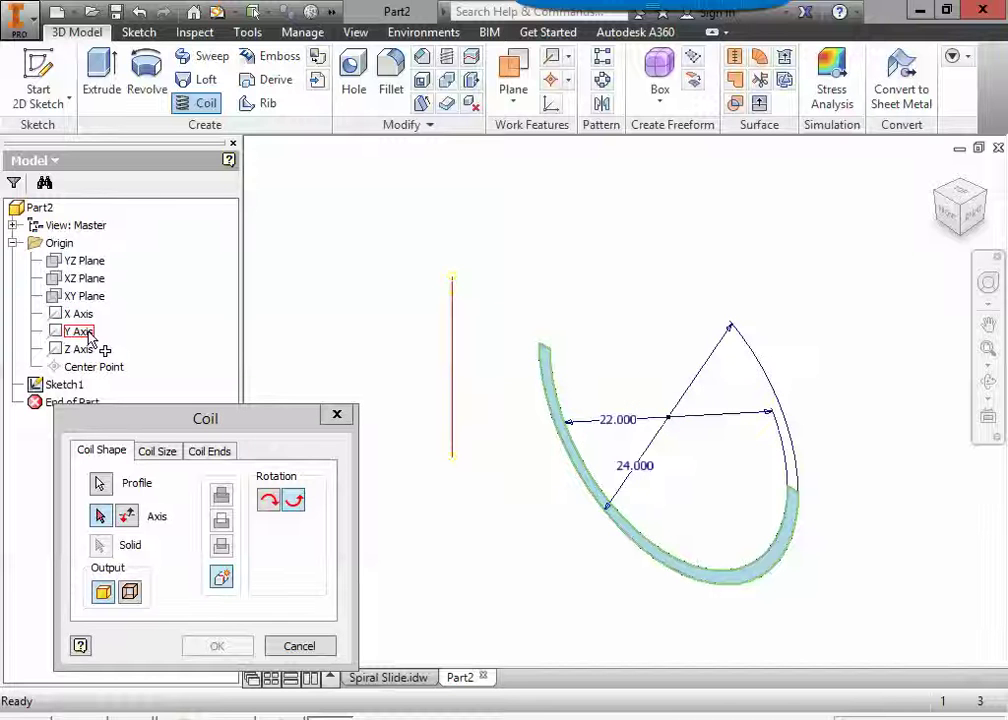
{"action": "left_click", "coordinate": [89, 334]}
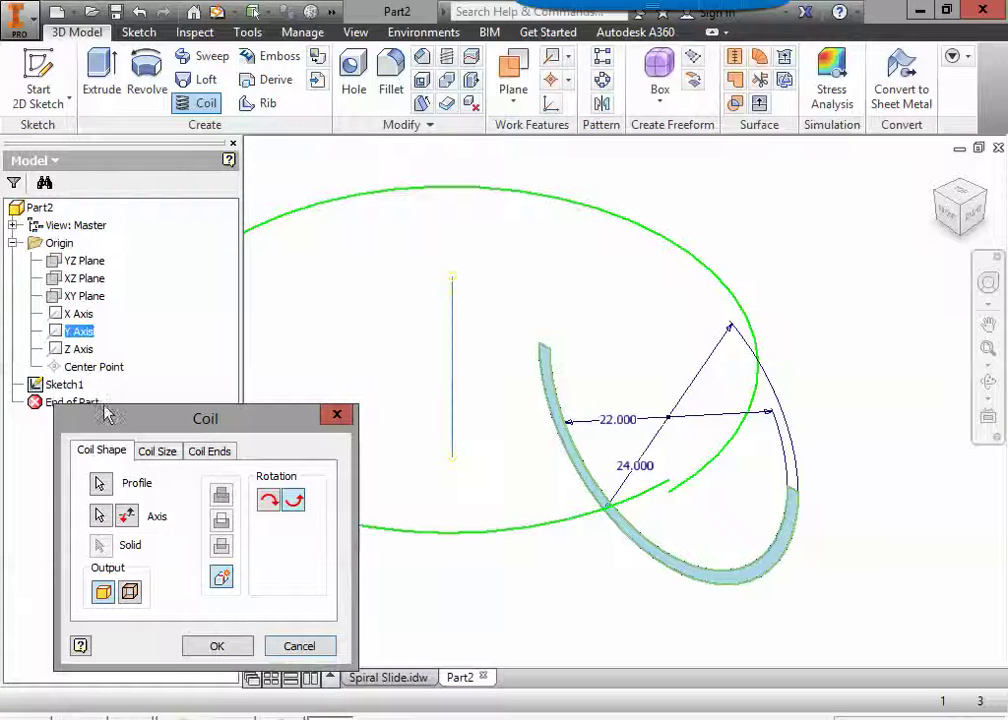
Step: Check the drawing notes and set the coil size type to Revolution and Height
{"action": "left_click", "coordinate": [388, 677]}
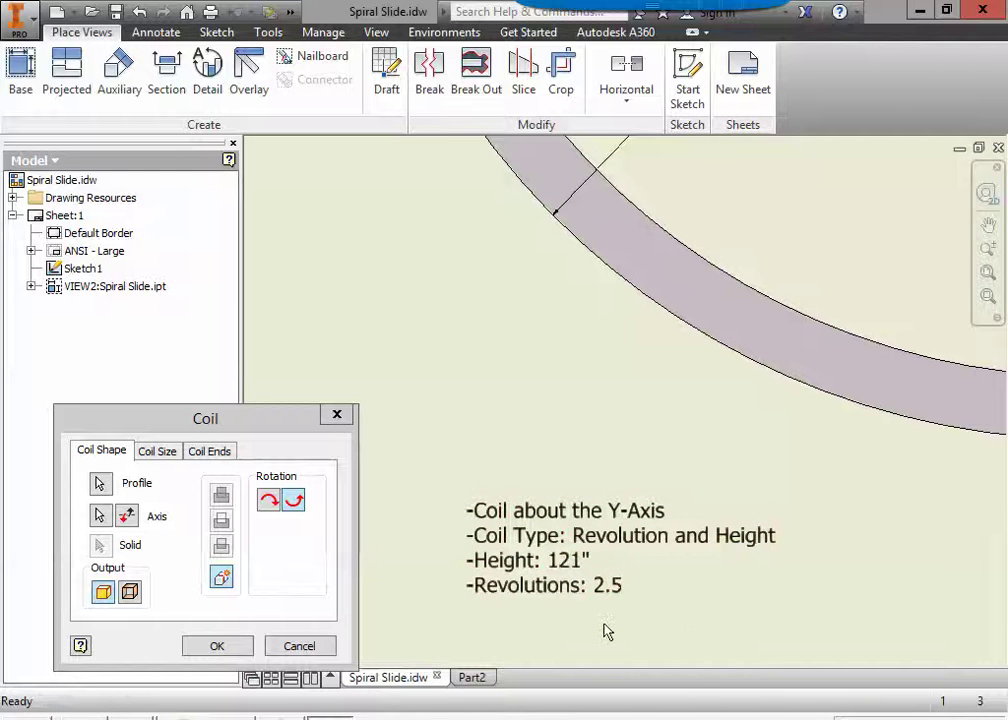
{"action": "left_click", "coordinate": [476, 680]}
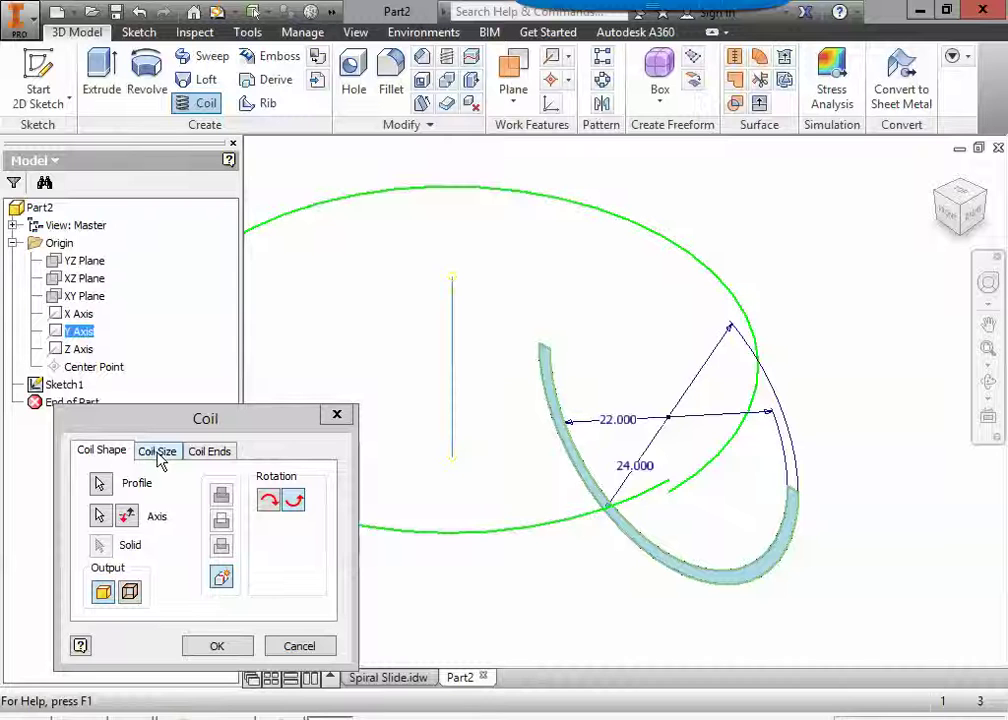
{"action": "left_click", "coordinate": [158, 452]}
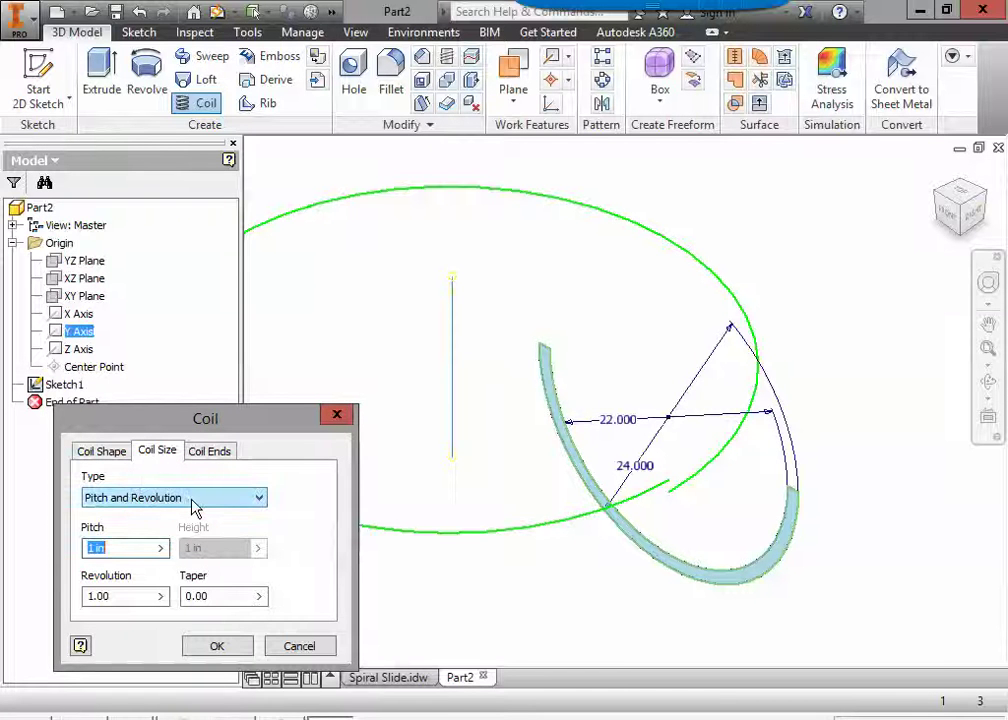
{"action": "left_click", "coordinate": [196, 498]}
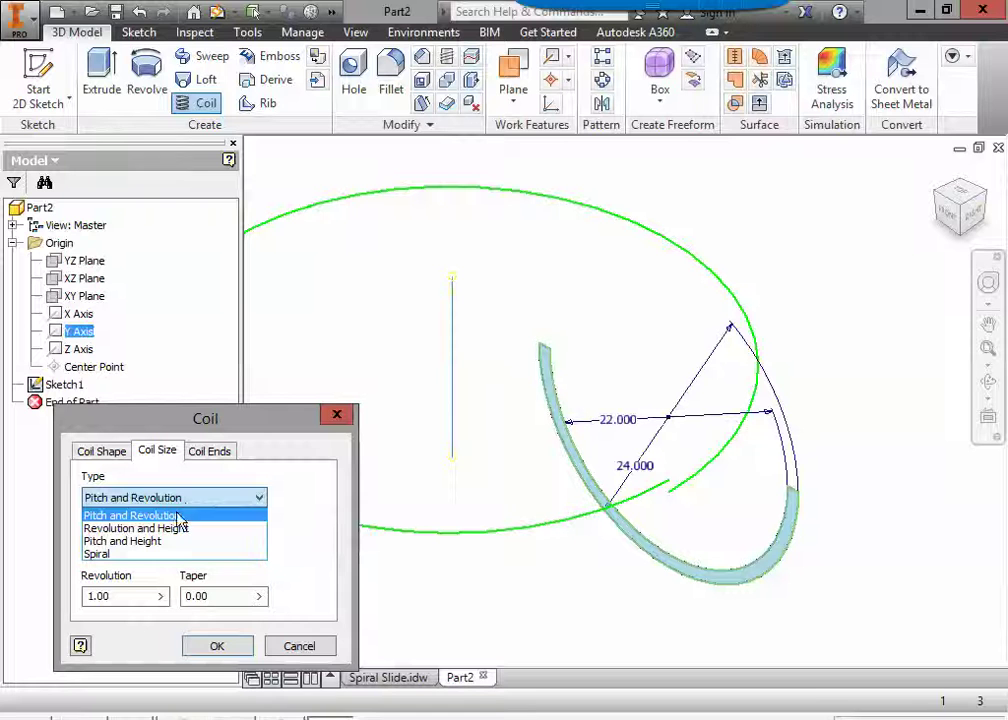
{"action": "left_click", "coordinate": [175, 528]}
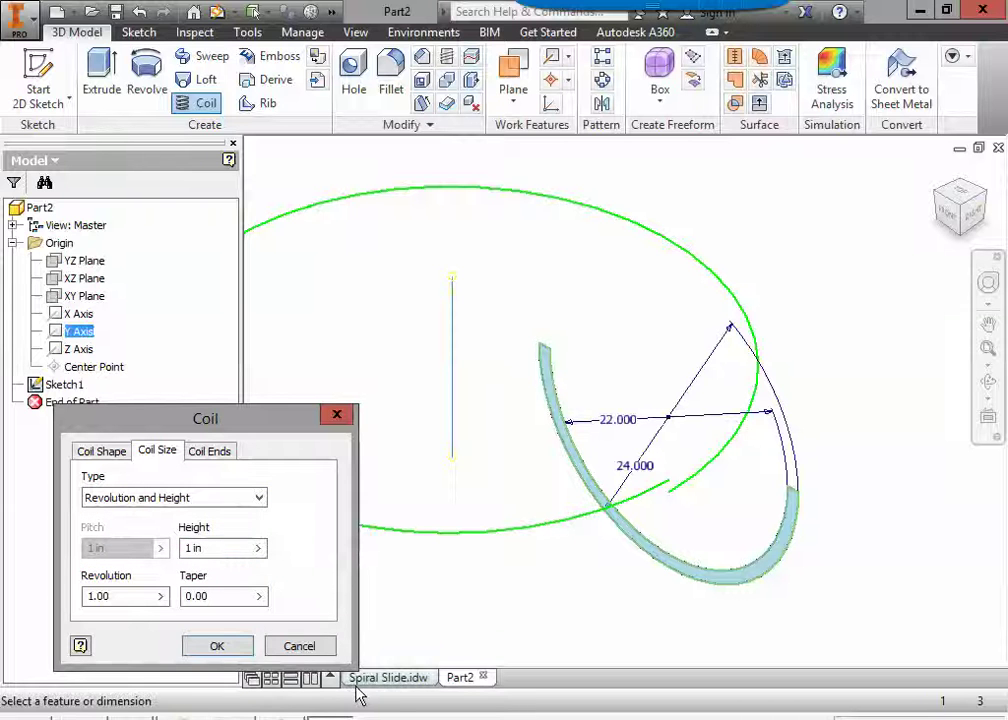
Step: Set the coil height to 121 in, following the Spiral Slide drawing notes
{"action": "left_click", "coordinate": [398, 680]}
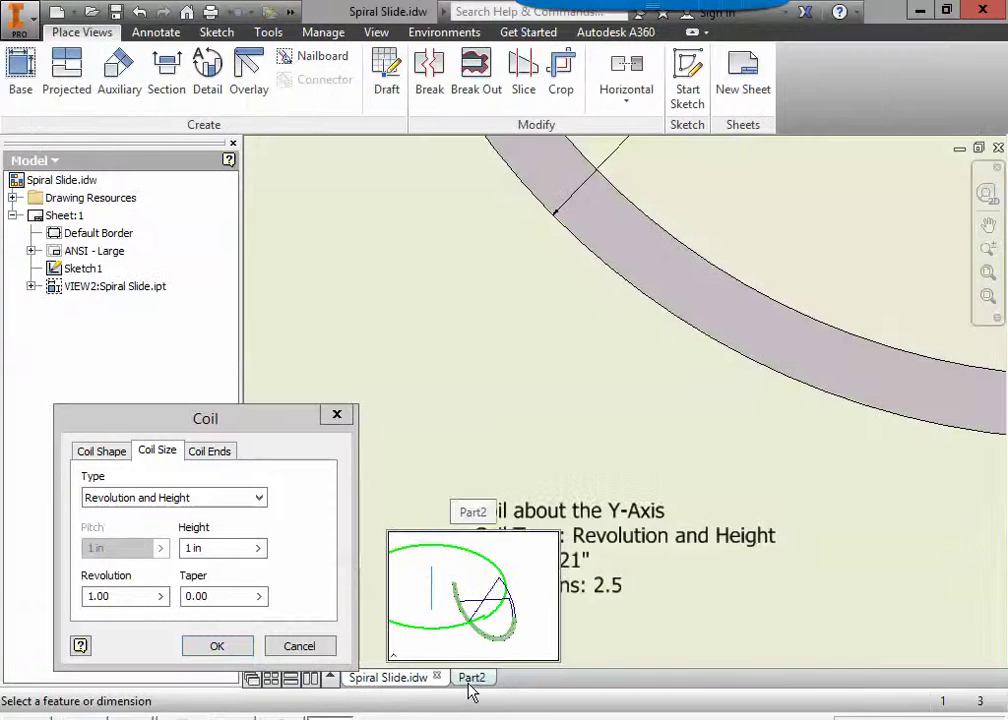
{"action": "left_click", "coordinate": [471, 680]}
{"action": "left_click", "coordinate": [222, 552]}
{"action": "left_click_drag", "start_coordinate": [218, 550], "coordinate": [158, 546]}
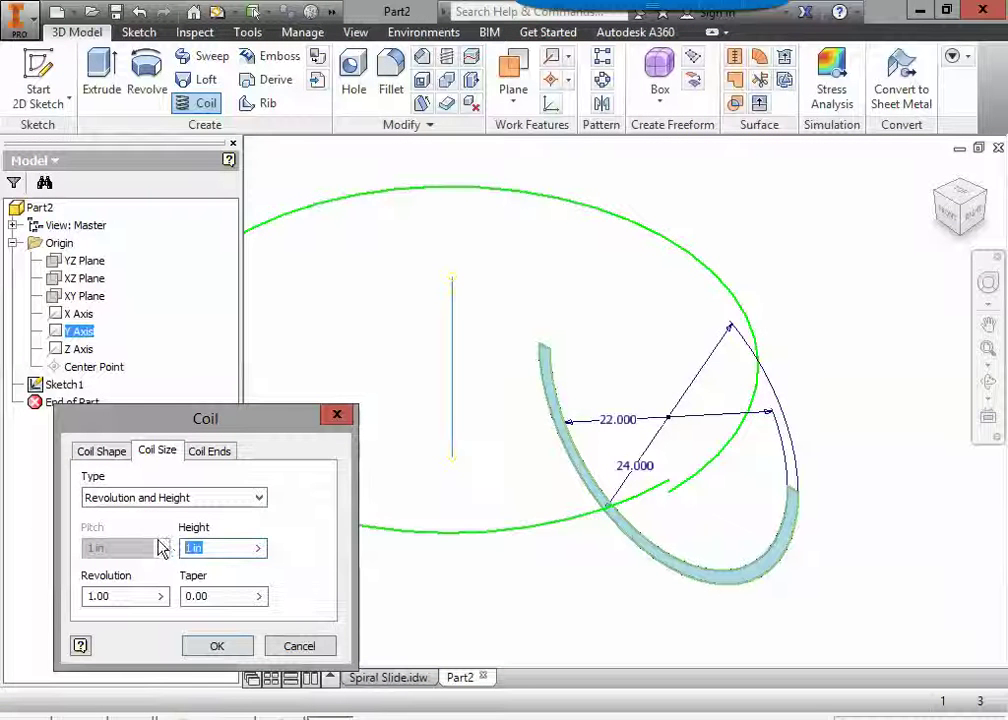
{"action": "type", "text": "121"}
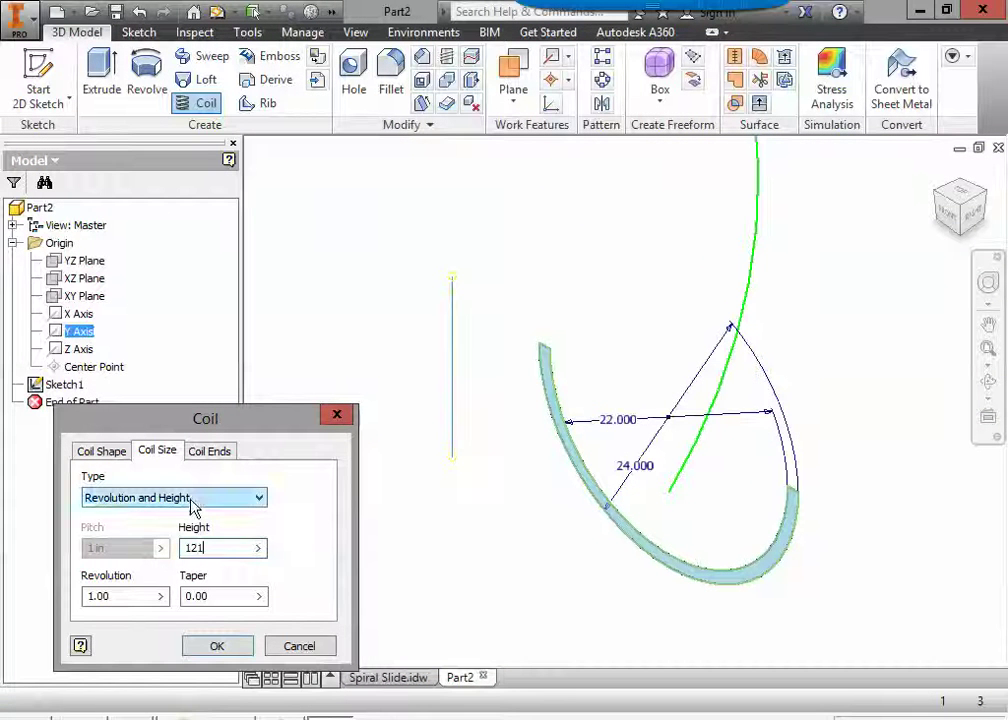
{"action": "scroll", "coordinate": [506, 486], "scroll_direction": "down", "scroll_amount": 4}
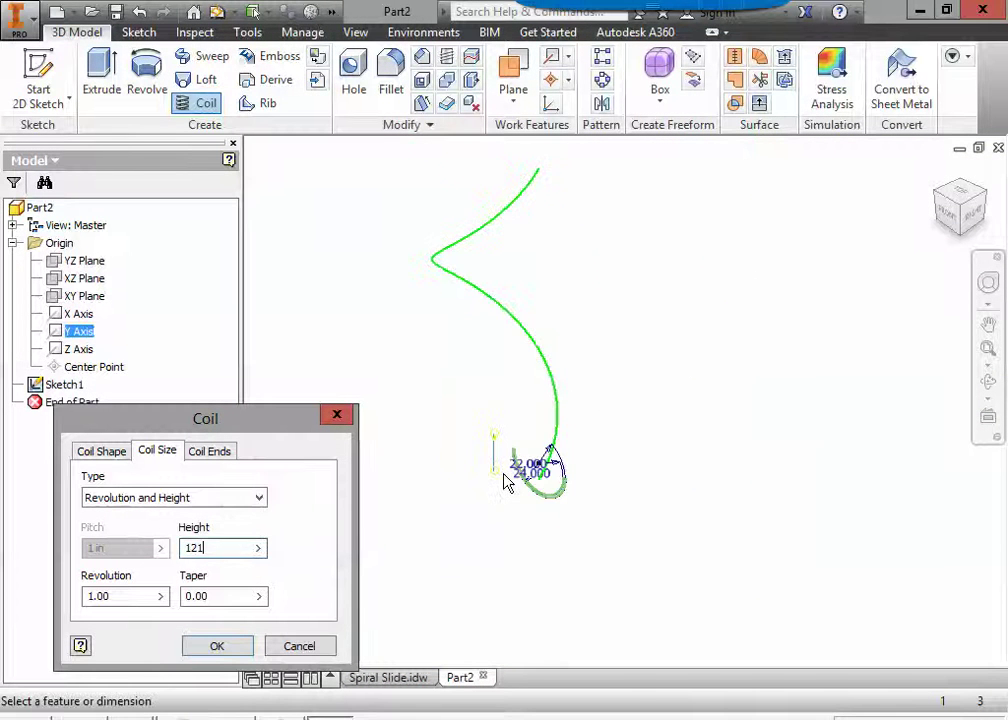
{"action": "middle_click_drag", "start_coordinate": [516, 485], "coordinate": [550, 520]}
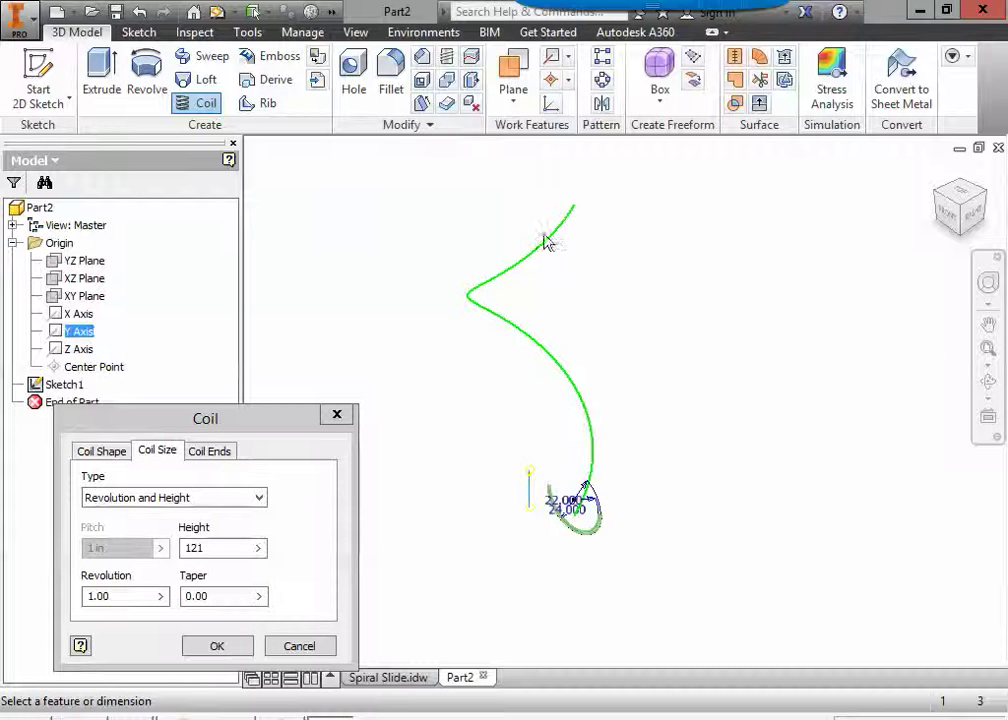
Step: Set the coil to 2.5 revolutions and create the spiral slide
{"action": "left_click_drag", "start_coordinate": [146, 597], "coordinate": [50, 598]}
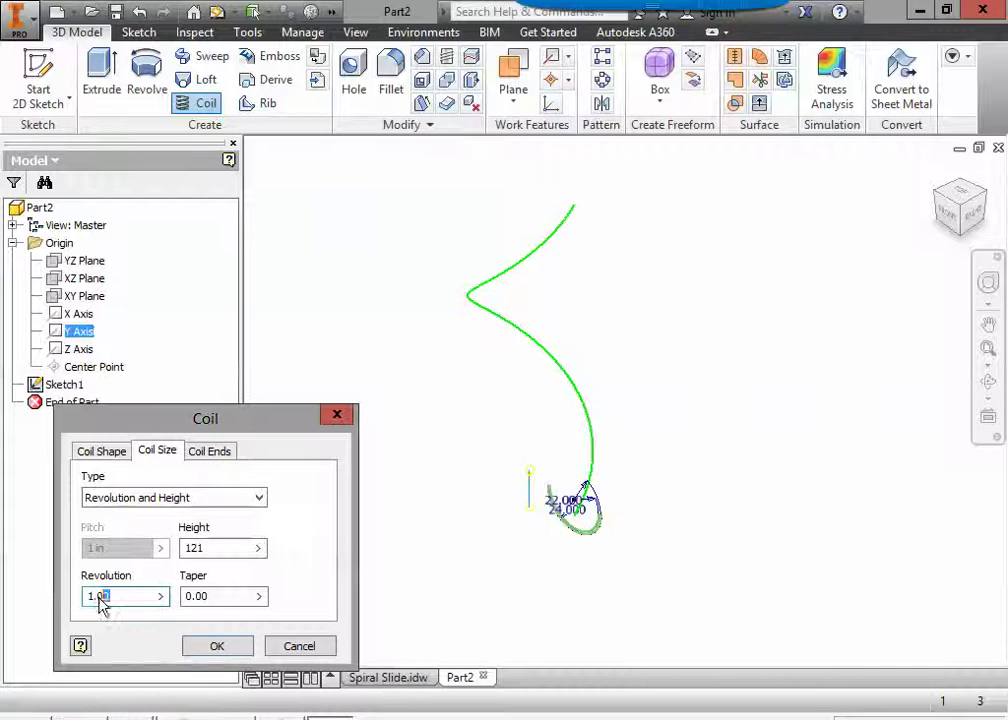
{"action": "type", "text": "2.5"}
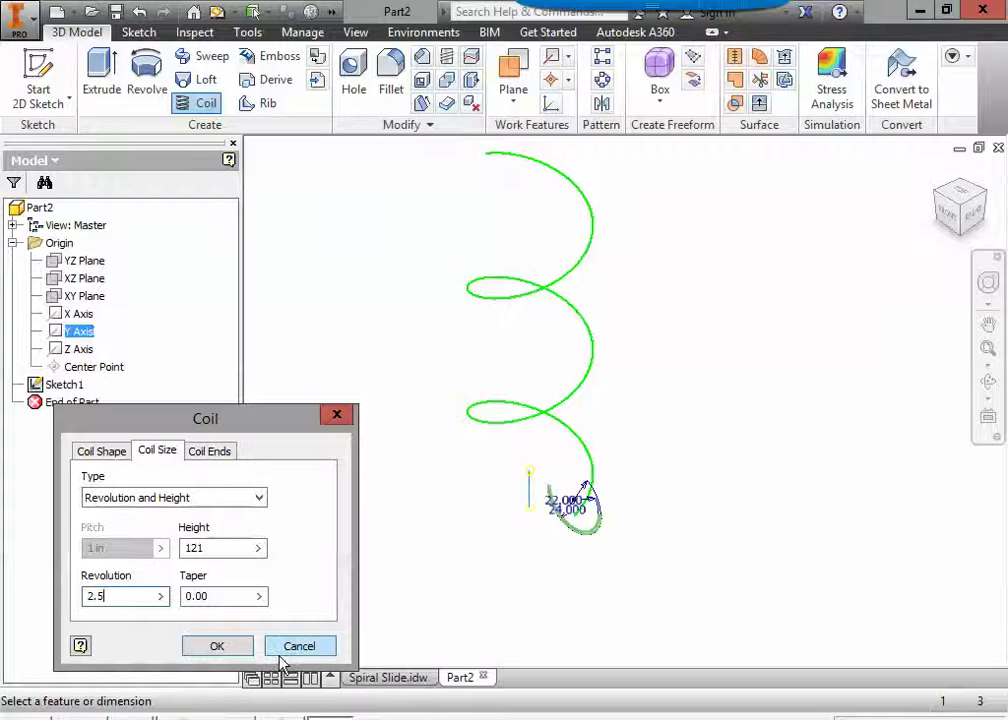
{"action": "left_click", "coordinate": [221, 649]}
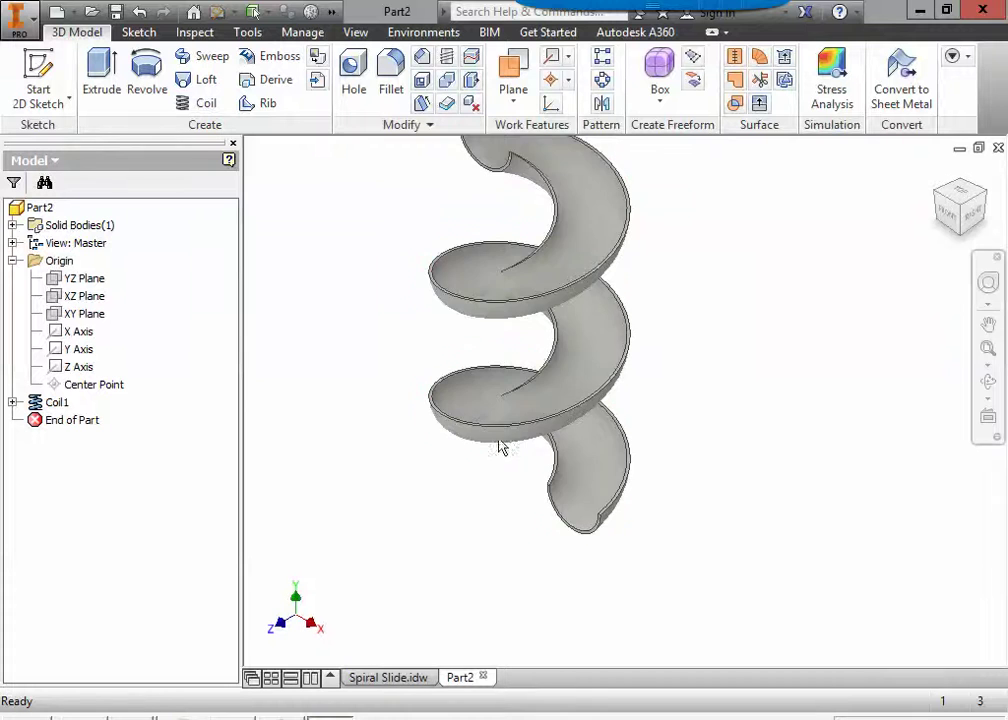
Step: Examine the finished spiral slide from different sides and return to the home view
{"action": "key", "text": "F2"}
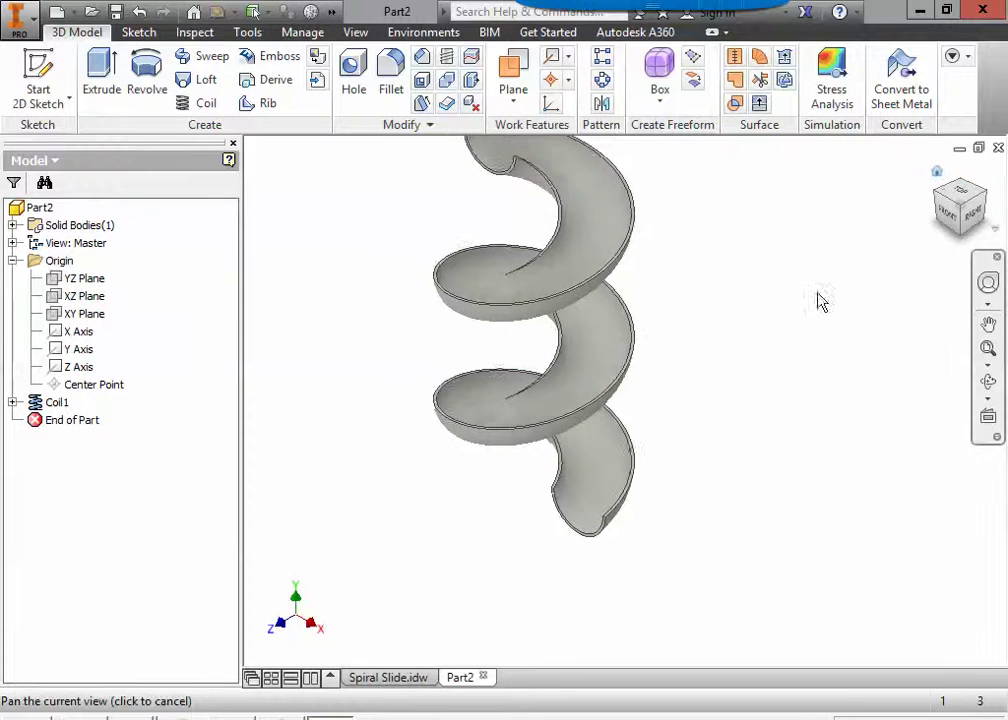
{"action": "left_click_drag", "start_coordinate": [760, 387], "coordinate": [745, 455]}
{"action": "key", "text": "F4"}
{"action": "key", "text": "Escape"}
{"action": "key", "text": "F4"}
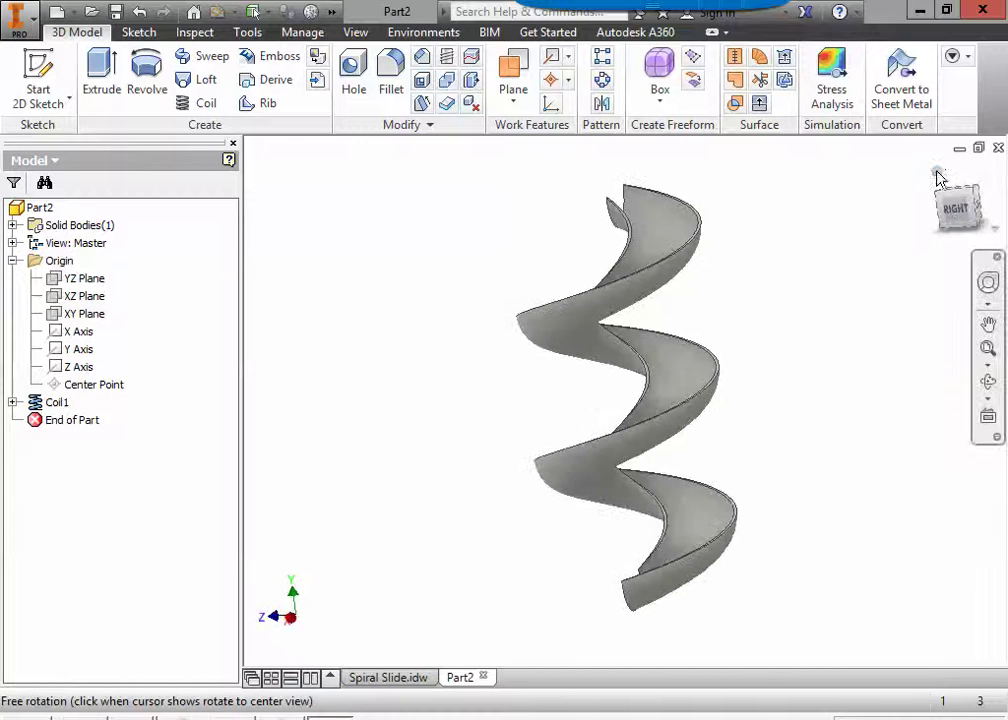
{"action": "left_click_drag", "start_coordinate": [740, 140], "coordinate": [432, 453]}
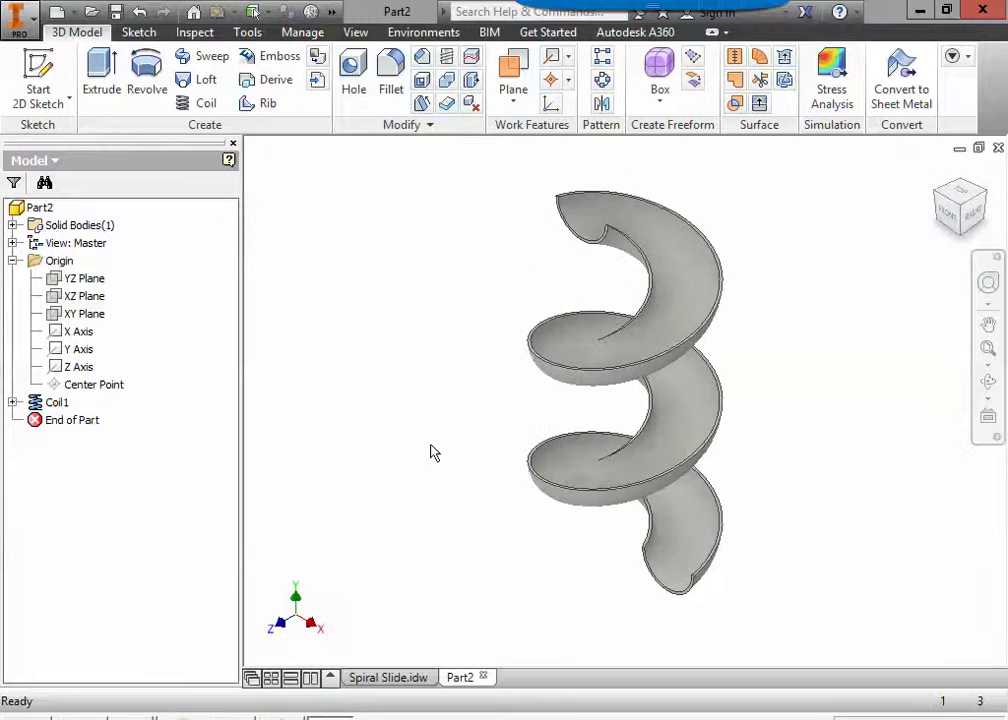
Step: Save the part under the file name Spiral Slide in the 1PlayGround folder
{"action": "left_click", "coordinate": [28, 16]}
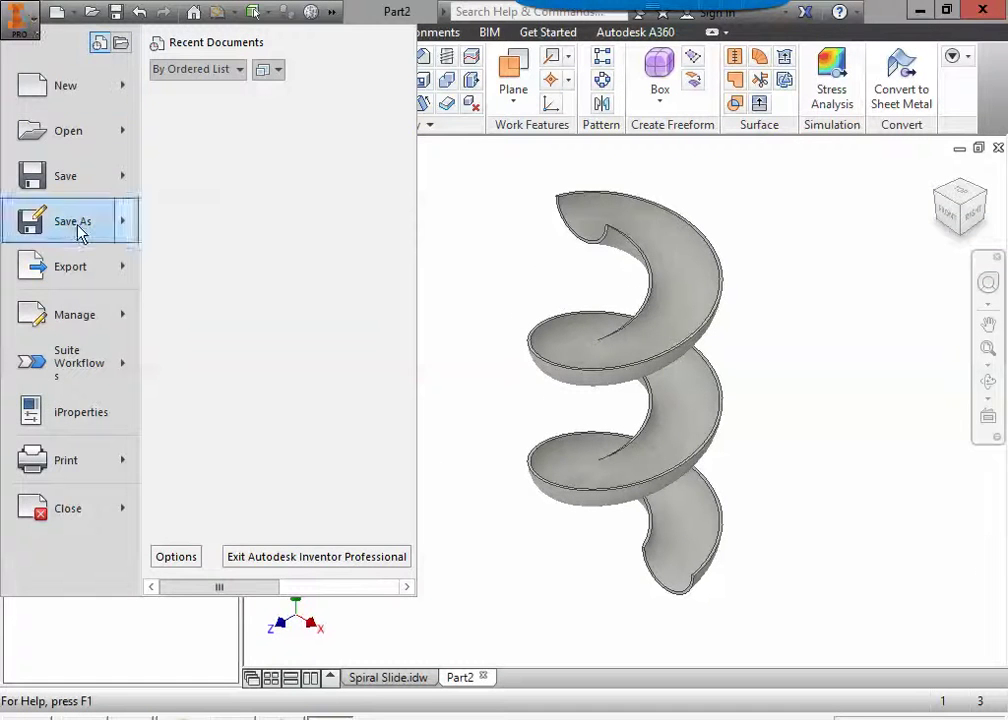
{"action": "left_click", "coordinate": [60, 220]}
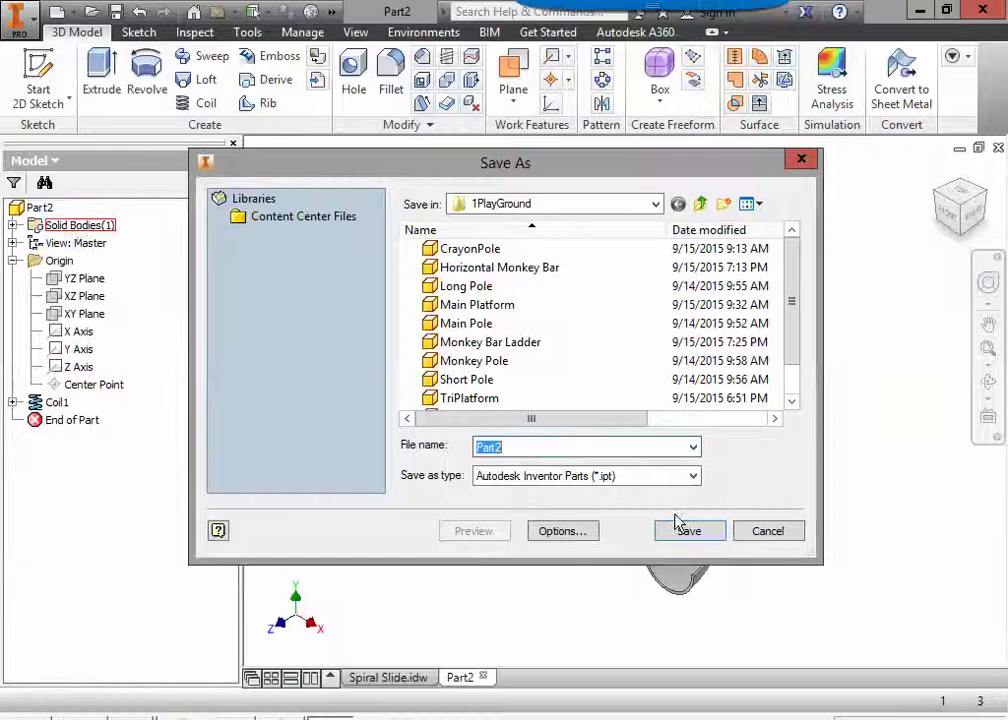
{"action": "left_click", "coordinate": [652, 204]}
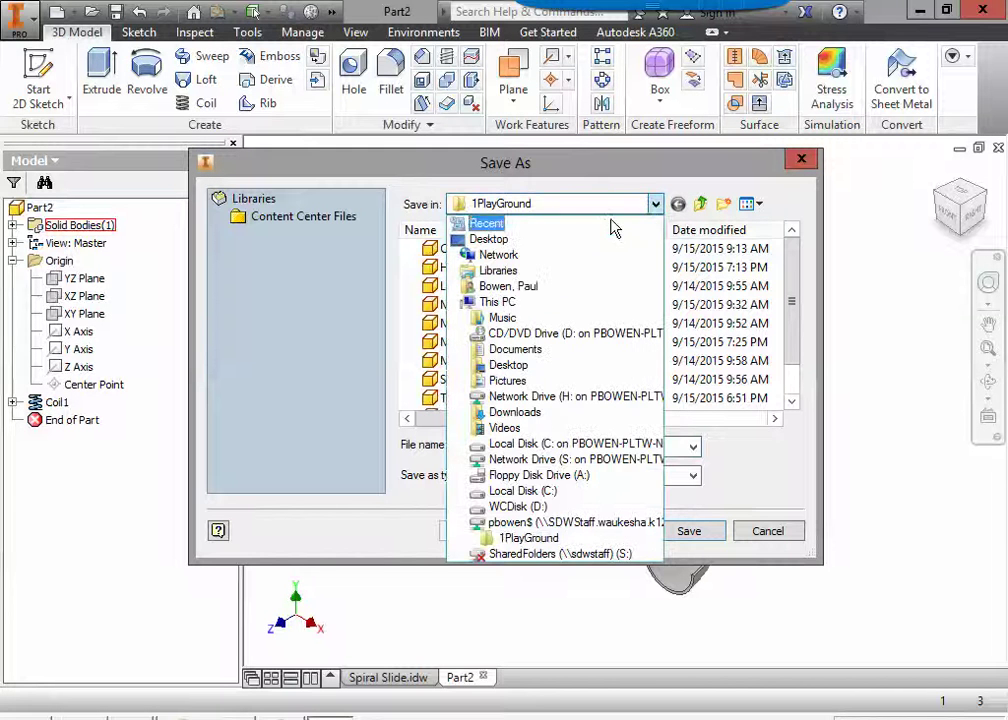
{"action": "left_click", "coordinate": [557, 525]}
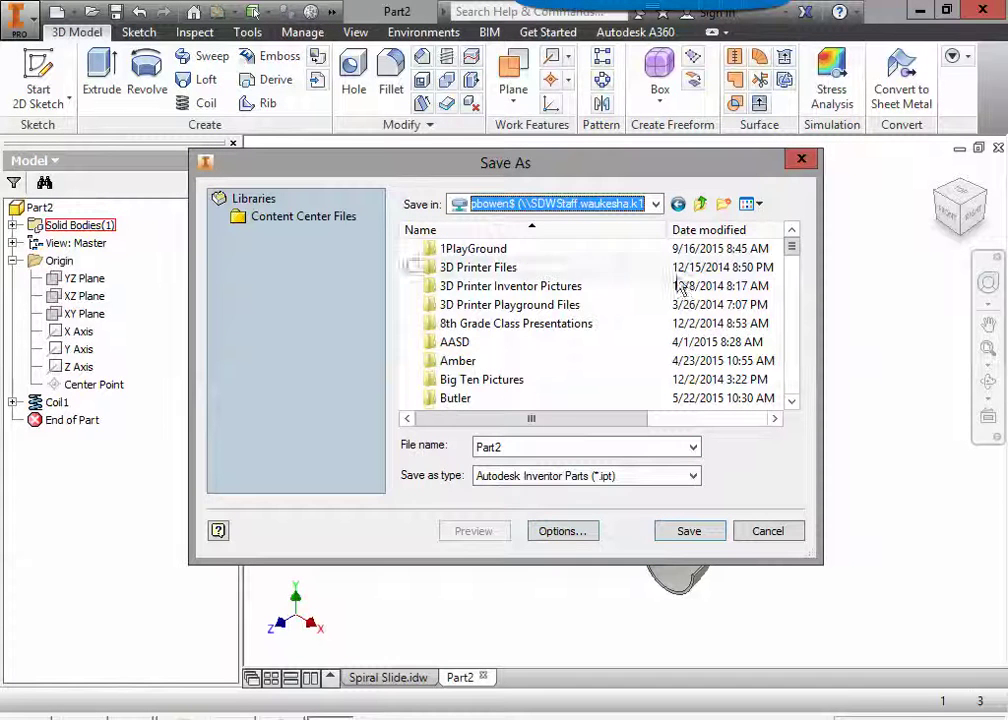
{"action": "double_click", "coordinate": [479, 252]}
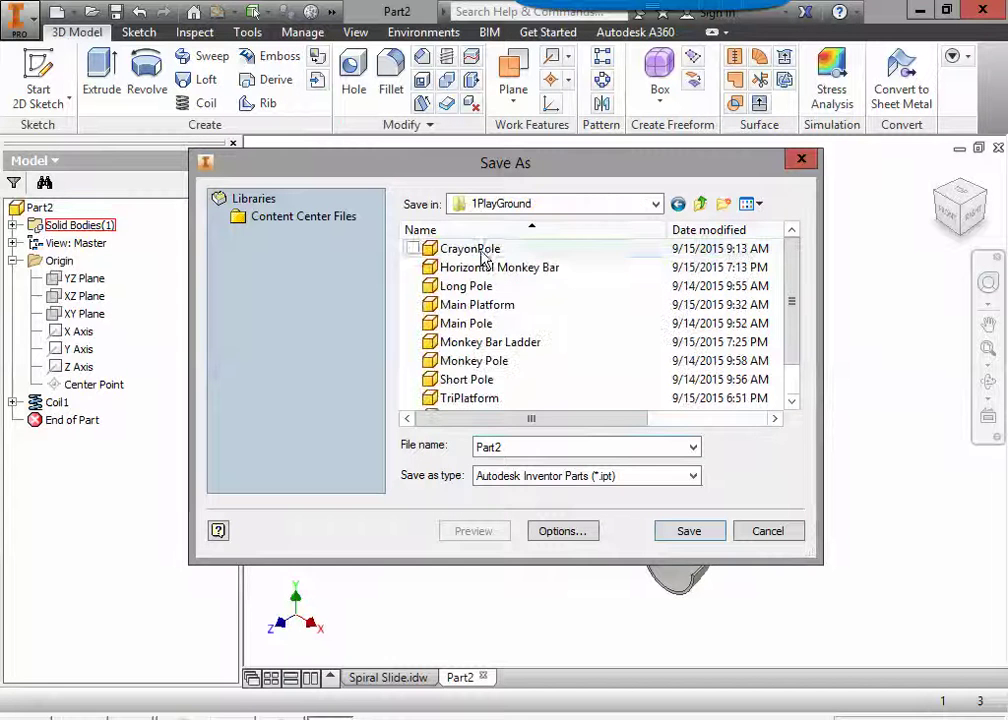
{"action": "double_click", "coordinate": [549, 446]}
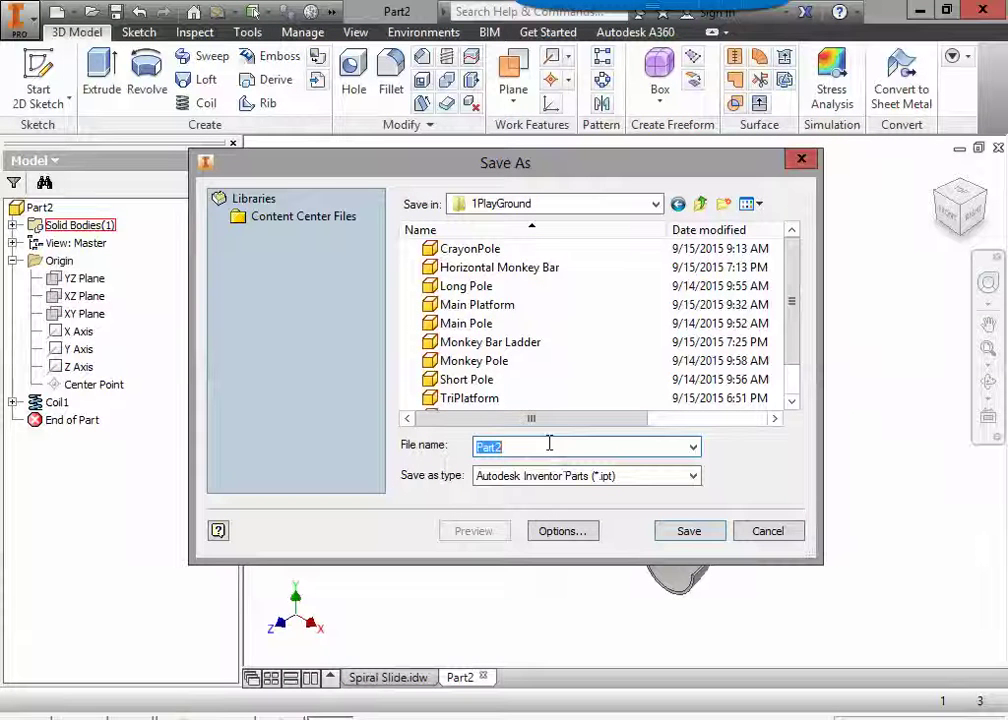
{"action": "type", "text": "Spiral Slide"}
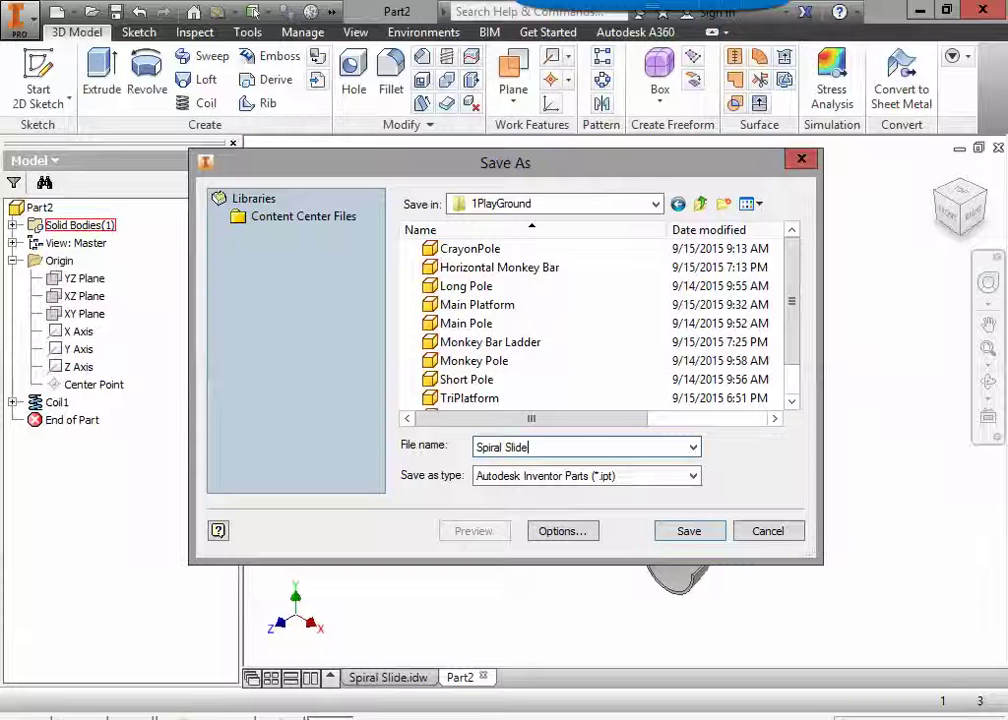
{"action": "left_click", "coordinate": [689, 533]}
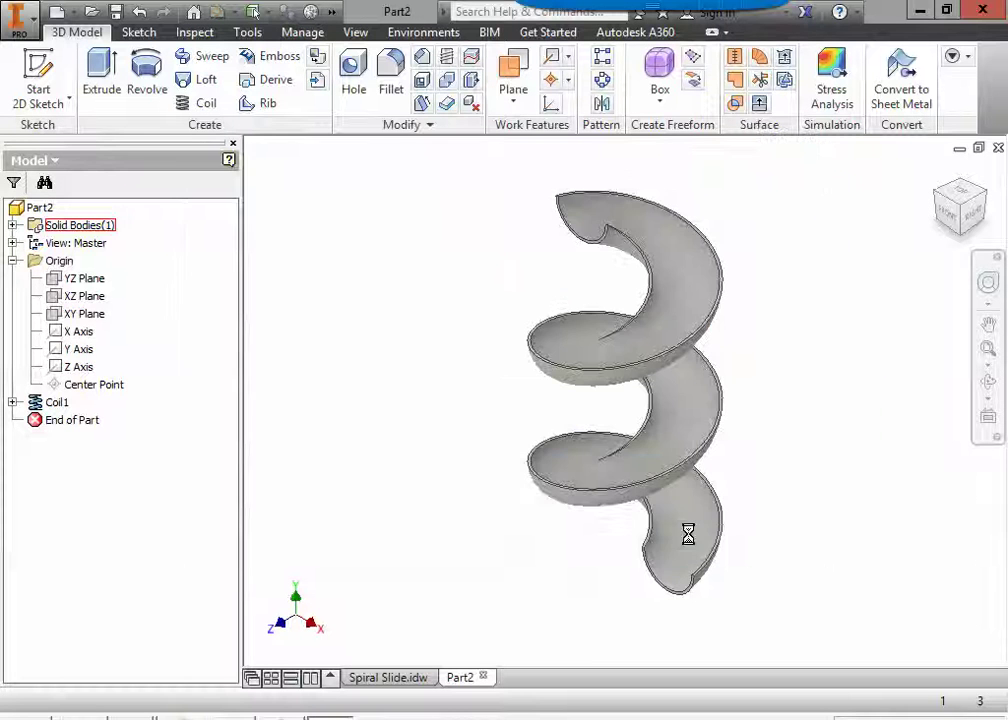